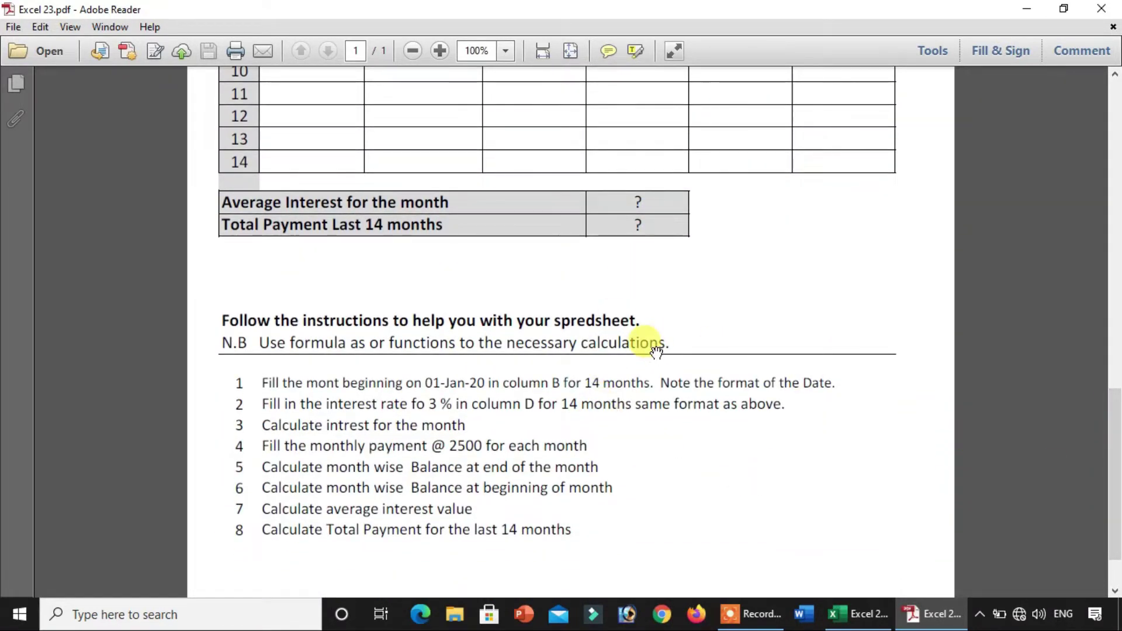
- Switch to the Excel 23 workbook and examine the savings table's sample rows and the instructions below it
left_click_drag(1116, 398, 1102, 138)
left_click(864, 615)
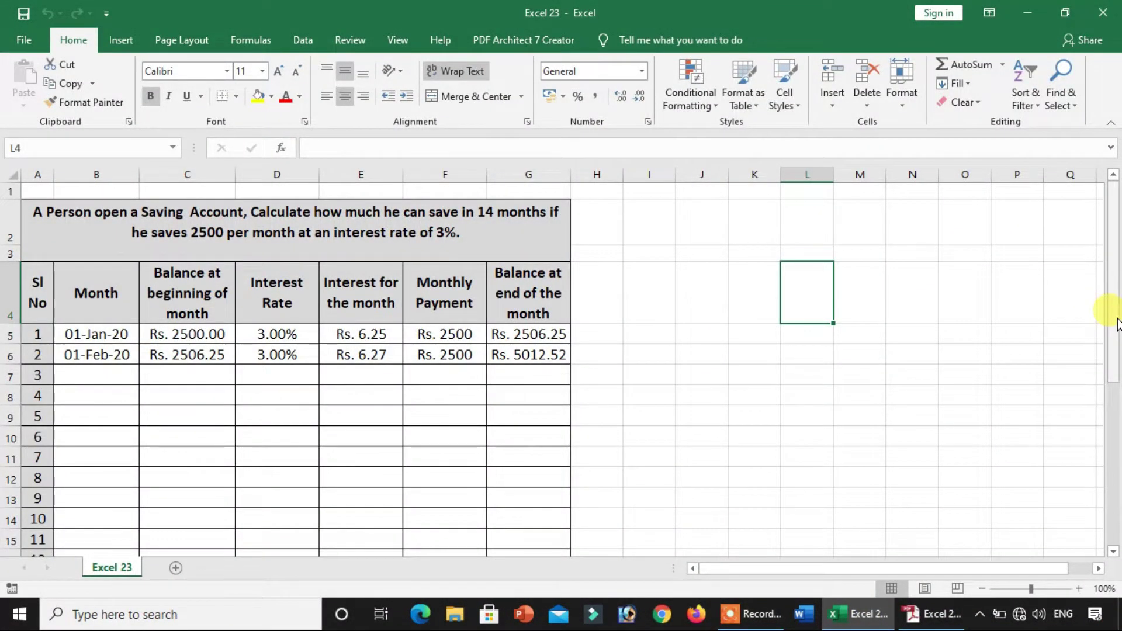
left_click_drag(1117, 324, 1104, 251)
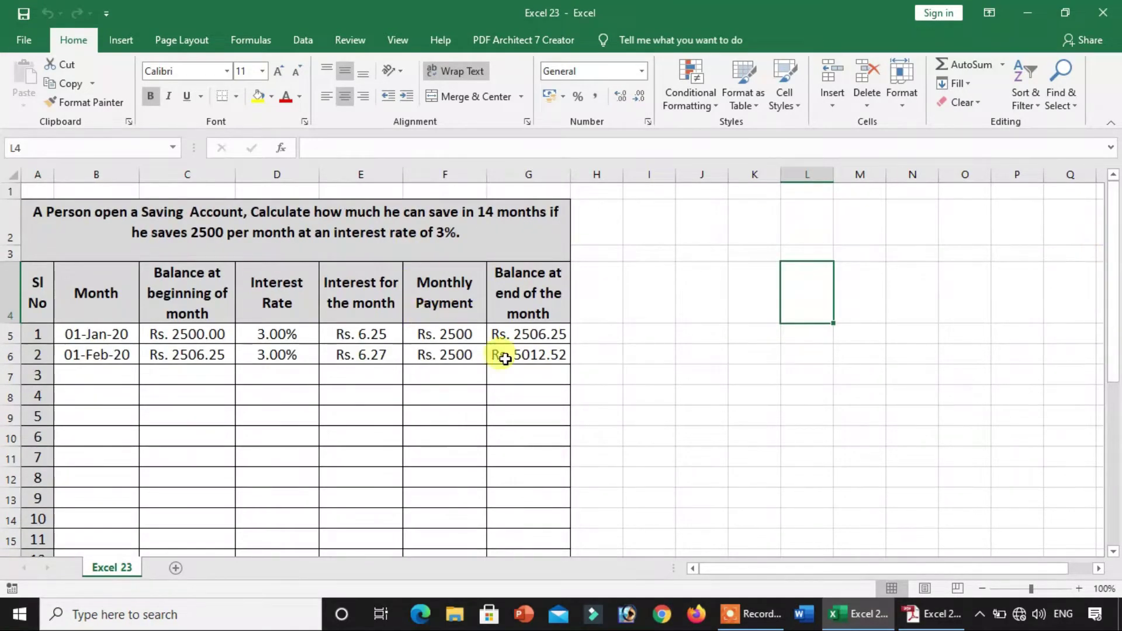
left_click(193, 333)
left_click(313, 331)
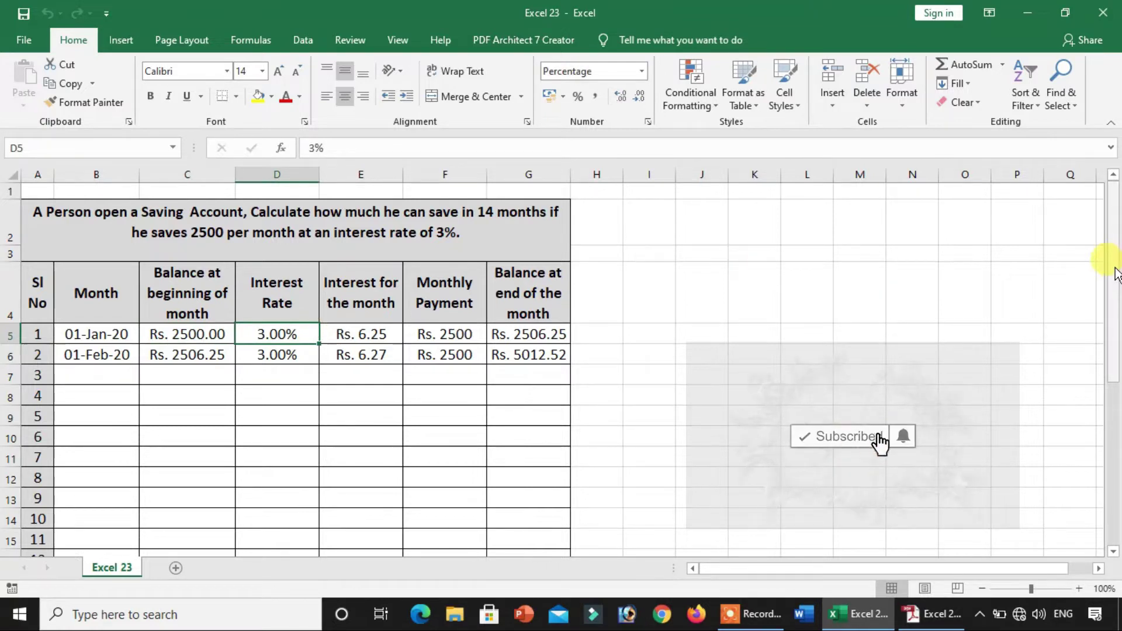
mouse_move(1116, 275)
left_mouse_down()
mouse_move(1114, 362)
mouse_move(1113, 272)
left_mouse_up()
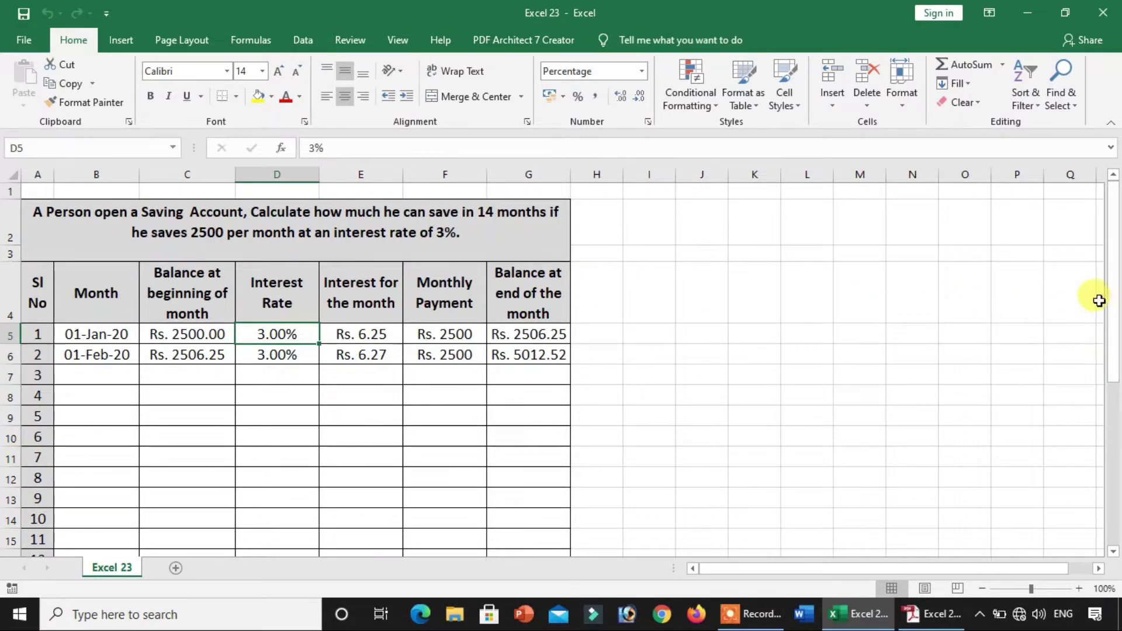
left_click_drag(1113, 310, 1117, 515)
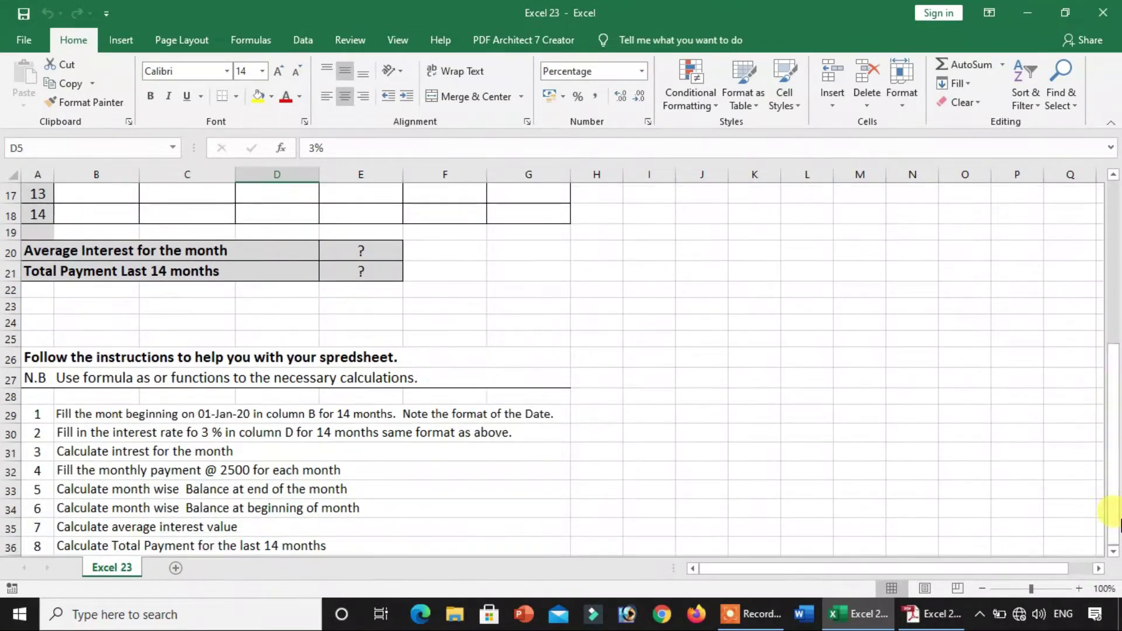
left_click(217, 370)
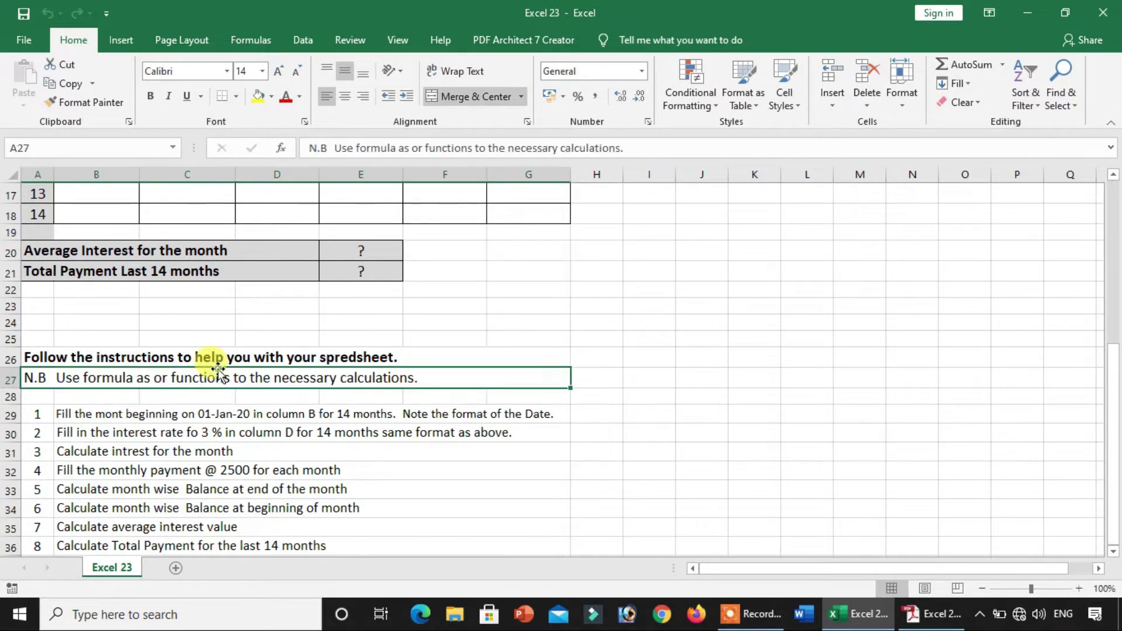
left_click(170, 358)
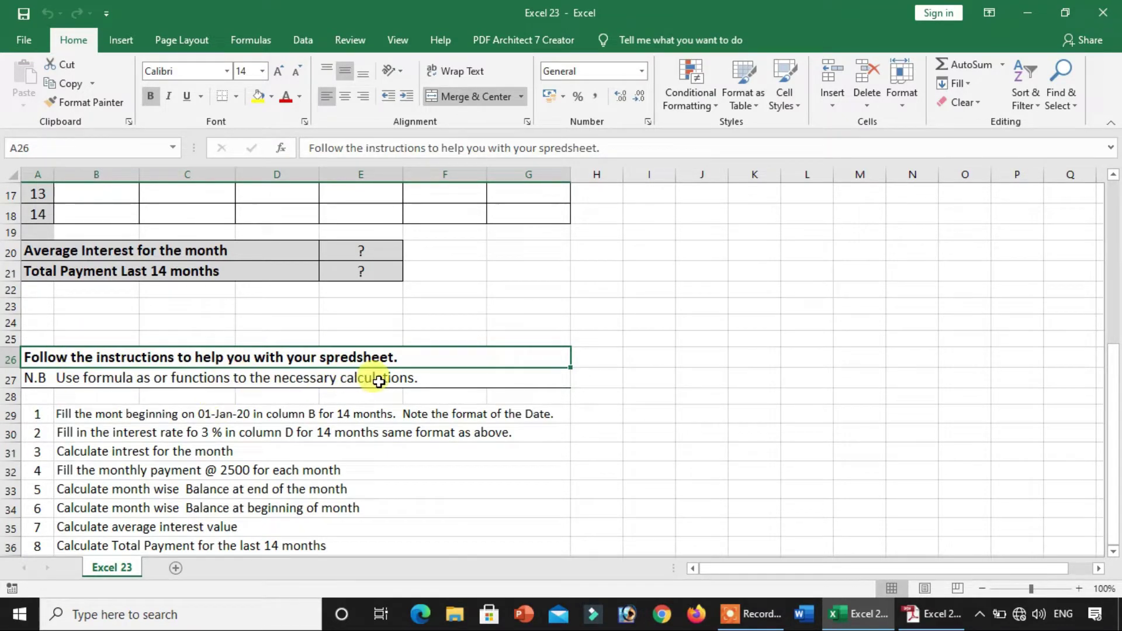
left_click(65, 416)
left_click_drag(1113, 432, 1107, 172)
left_click_drag(843, 146, 818, 158)
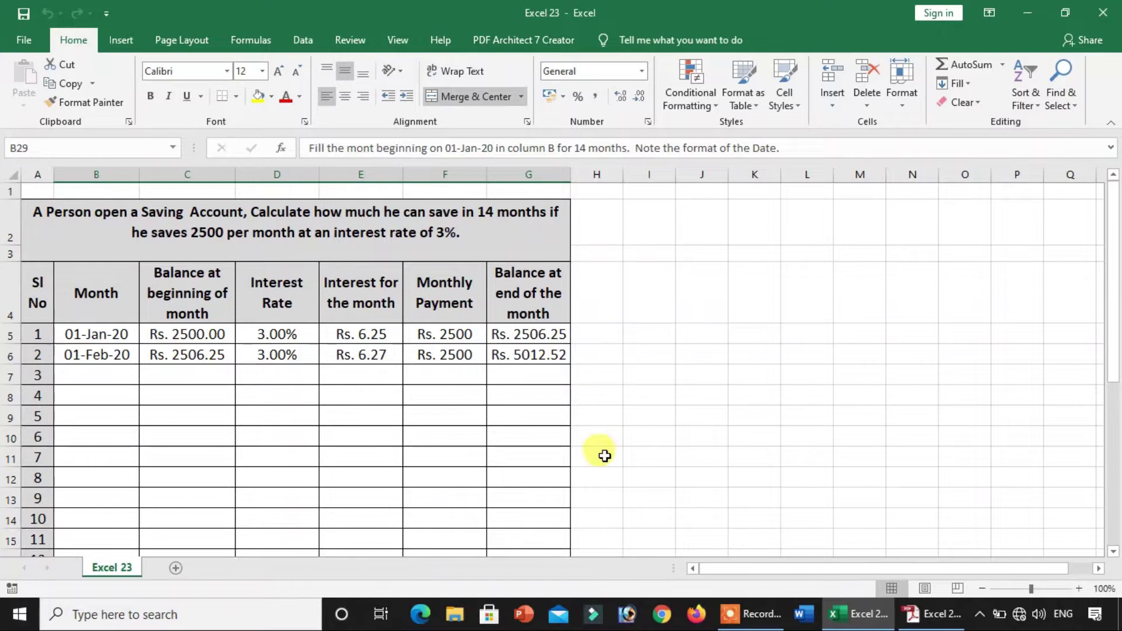
- Correct the misspelled word "mont" to "month" in the first instruction in row 29
left_click_drag(1110, 342, 1113, 467)
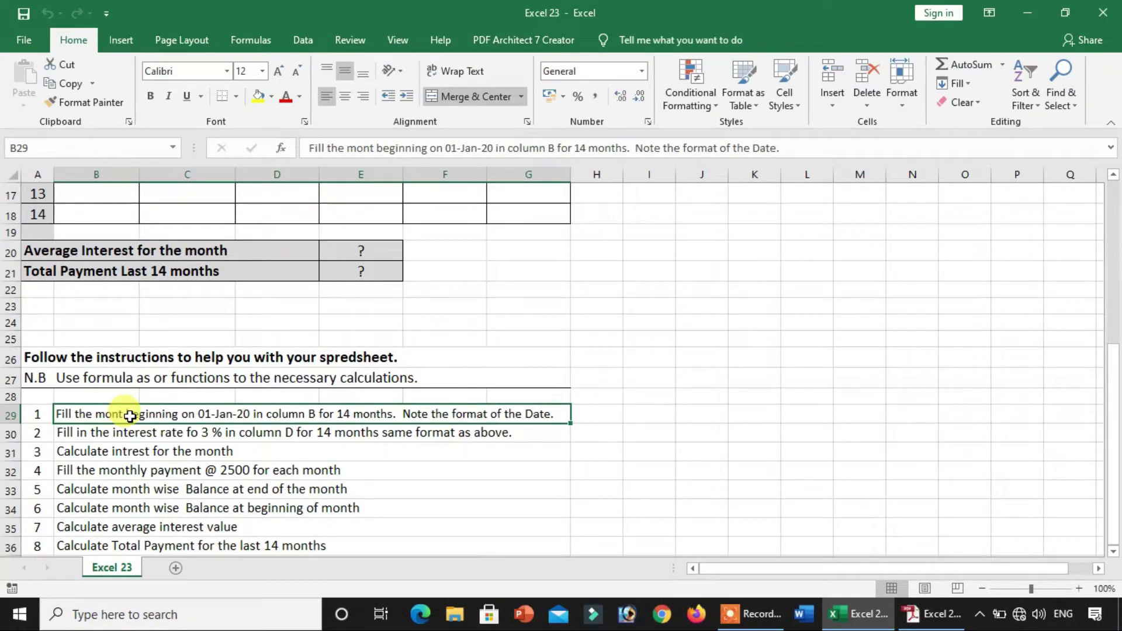
double_click(130, 416)
type("h")
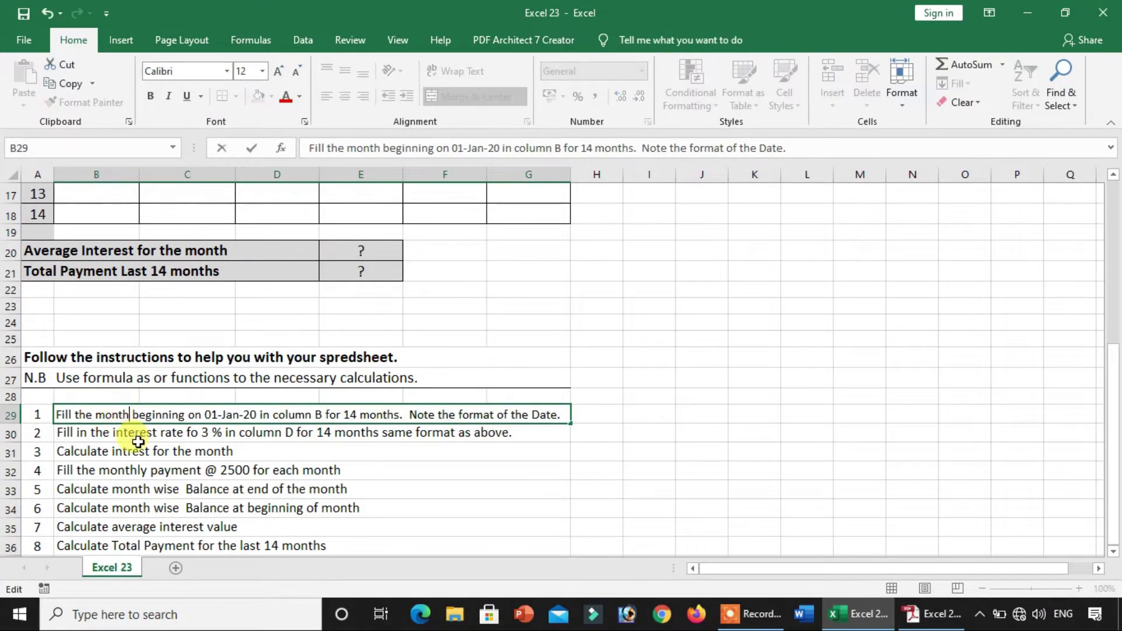
left_click(127, 431)
left_click(144, 416)
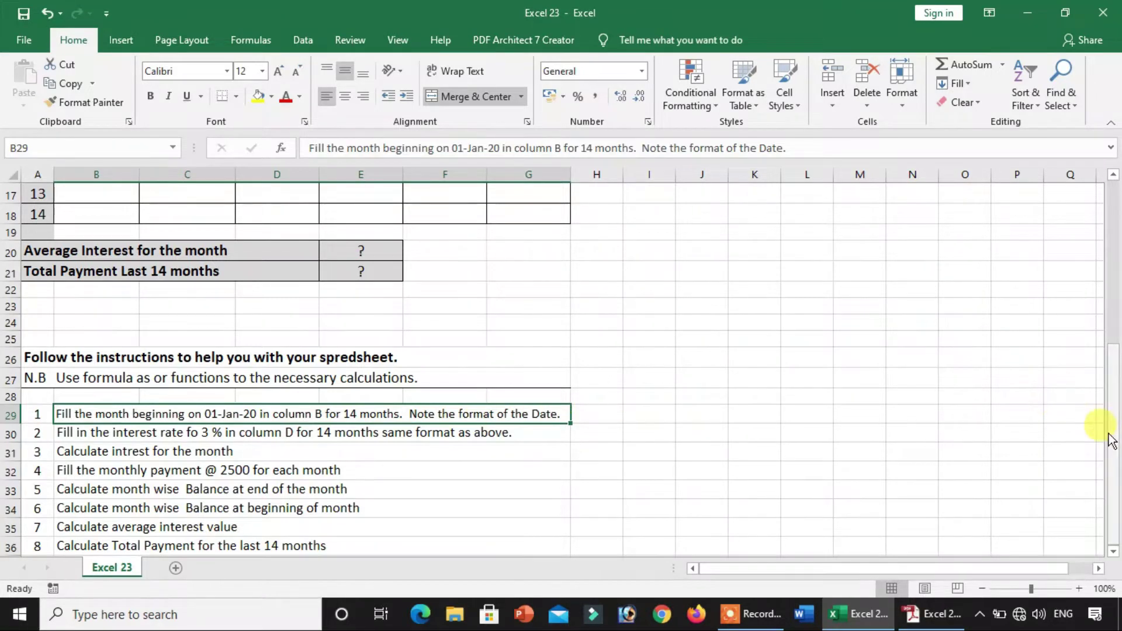
- Fill the Month column with consecutive months from 01-Jan-20 down to 01-Feb-21 in B18
left_click_drag(1110, 439, 1103, 198)
left_click(94, 334)
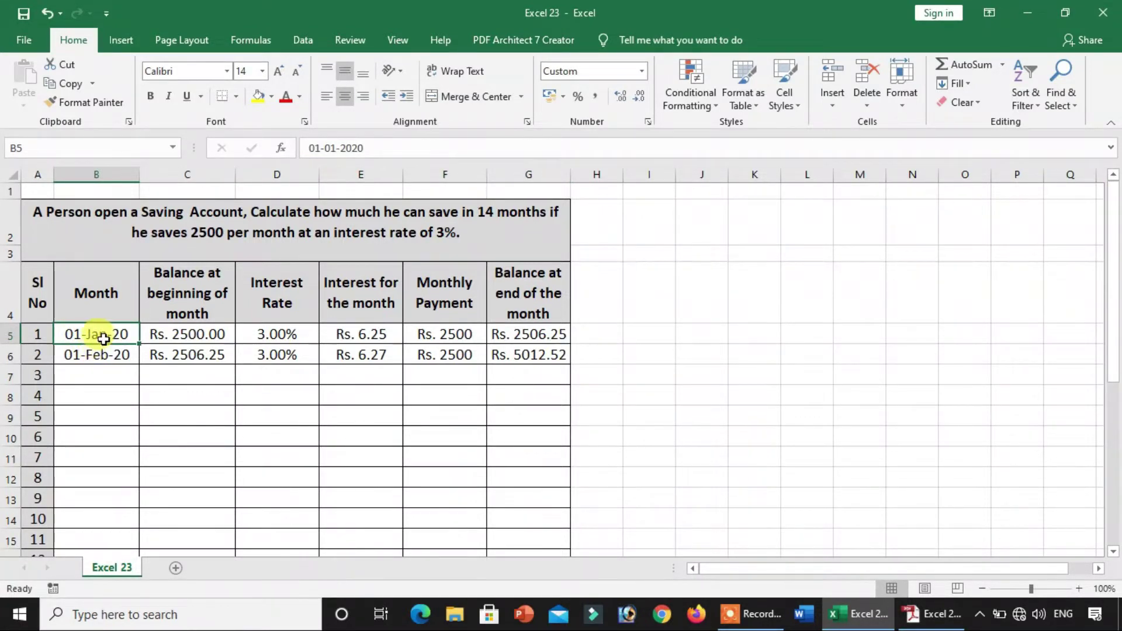
left_click_drag(104, 339, 120, 472)
left_click(120, 476)
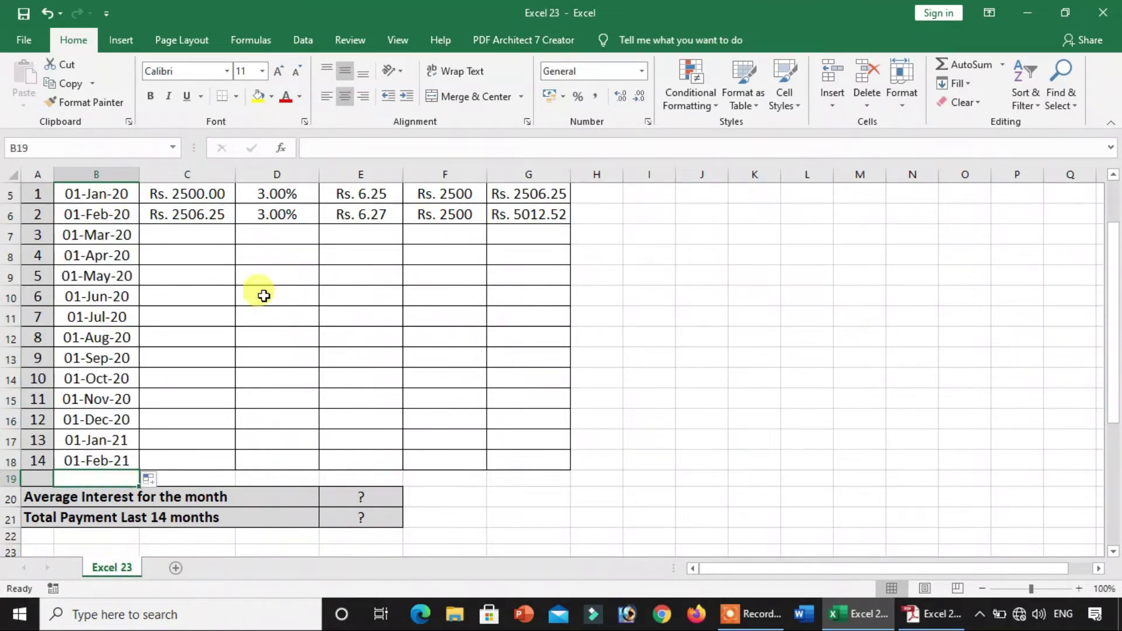
left_click_drag(1117, 318, 1117, 304)
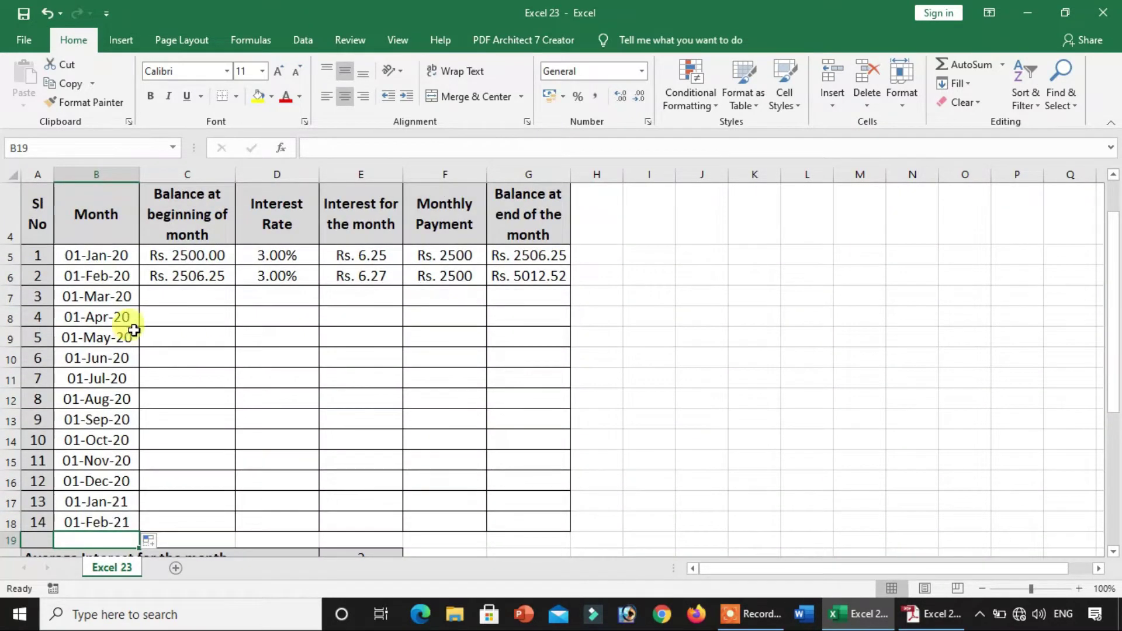
- Try the Long Date and Short Date formats on the months in B7:B18, and undo them
left_click_drag(113, 295, 108, 524)
left_click(639, 73)
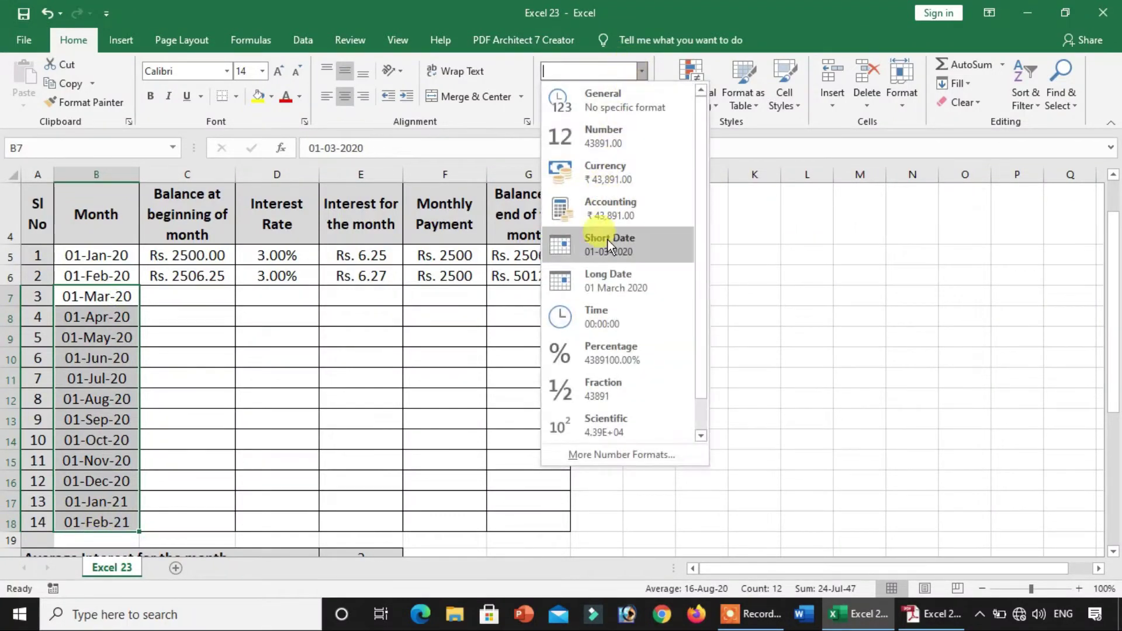
left_click(608, 280)
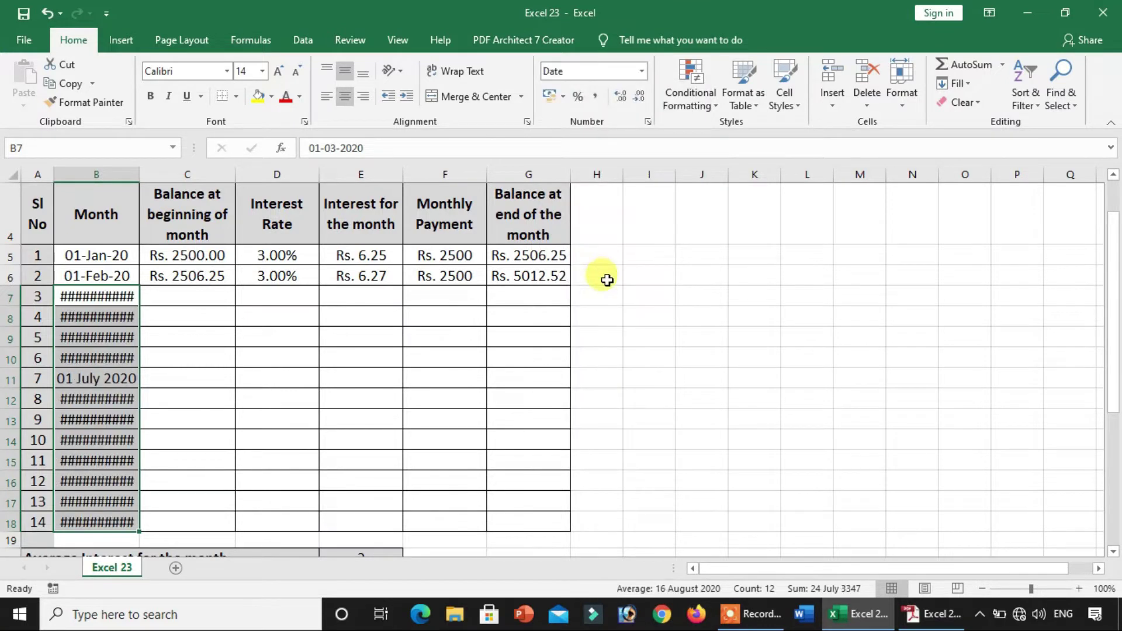
left_click(646, 67)
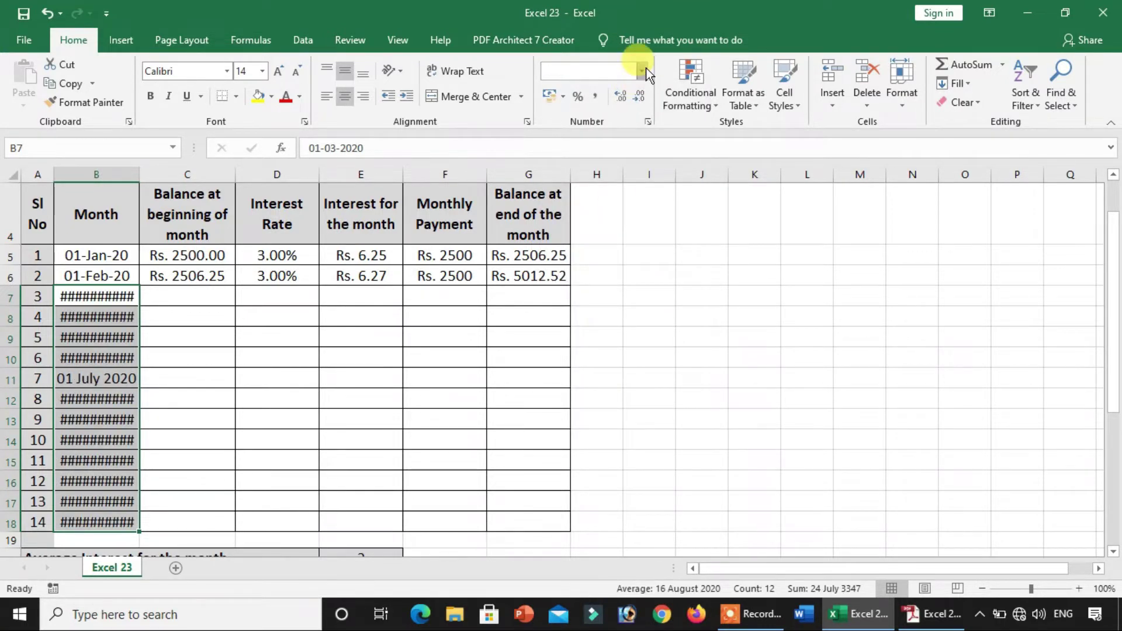
left_click(611, 261)
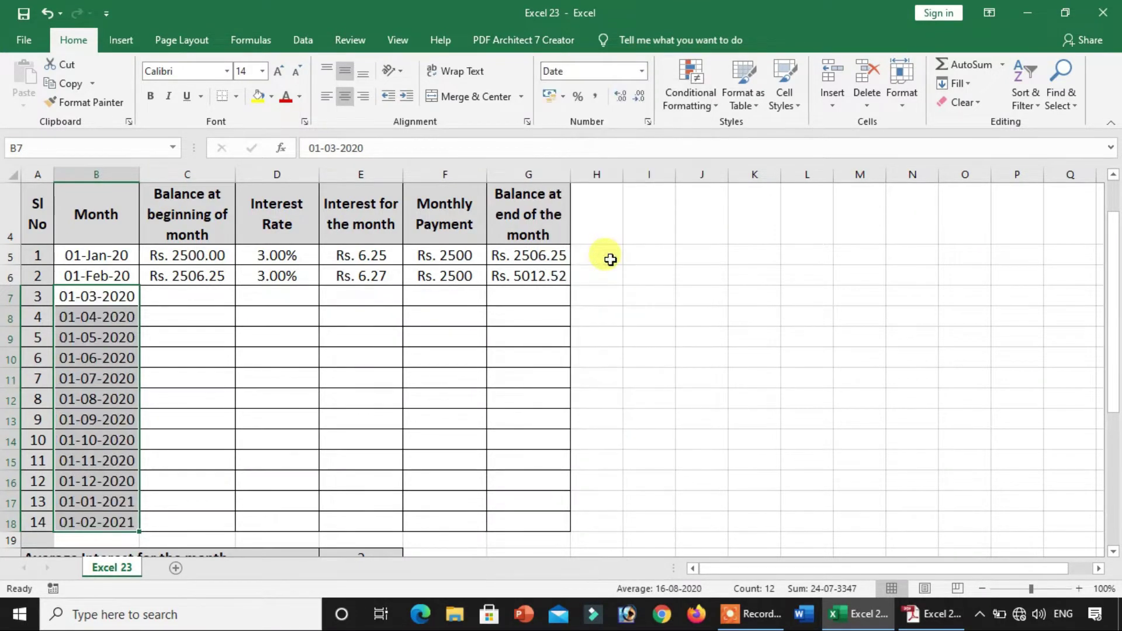
left_click(171, 358)
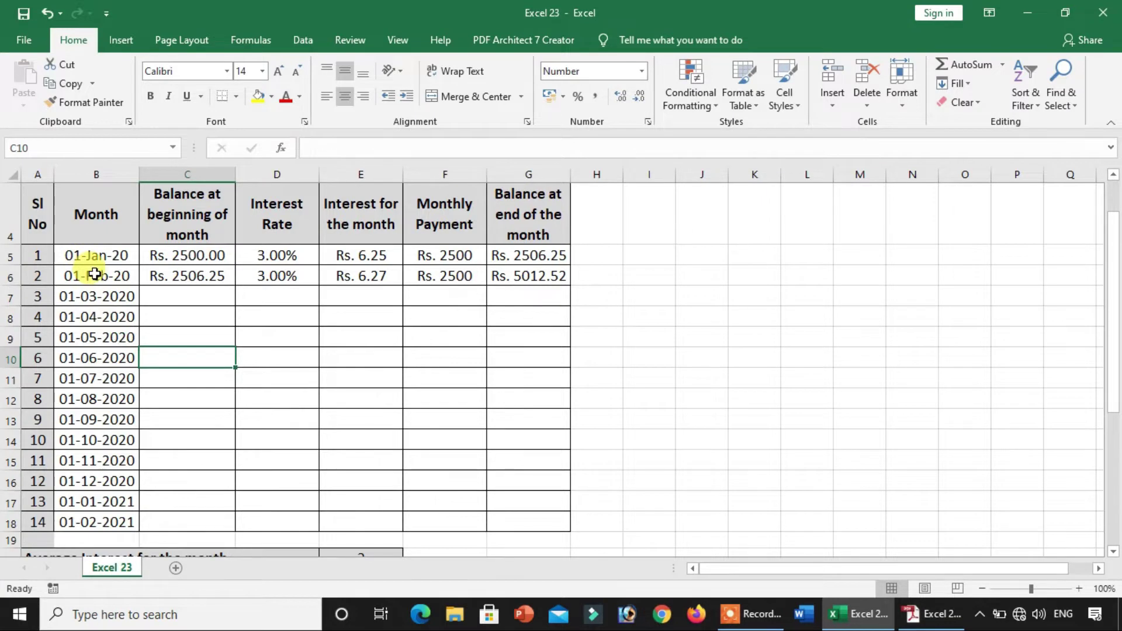
key("ctrl+z")
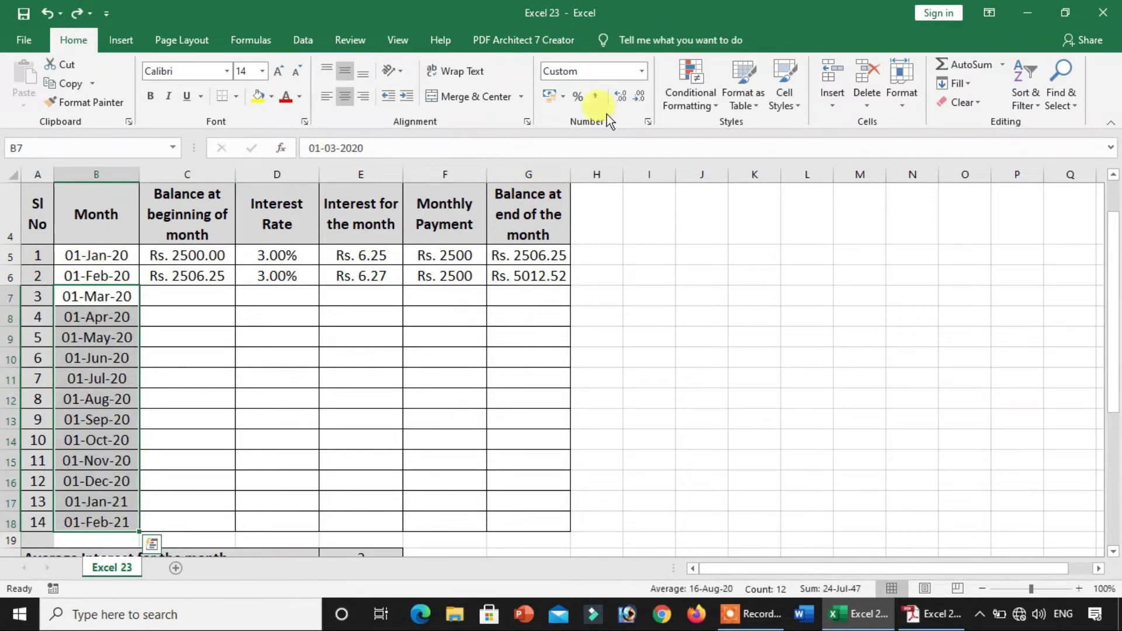
- Examine the Date category's format types for the month cells without applying any, and review the months in B5:B18
left_click(642, 71)
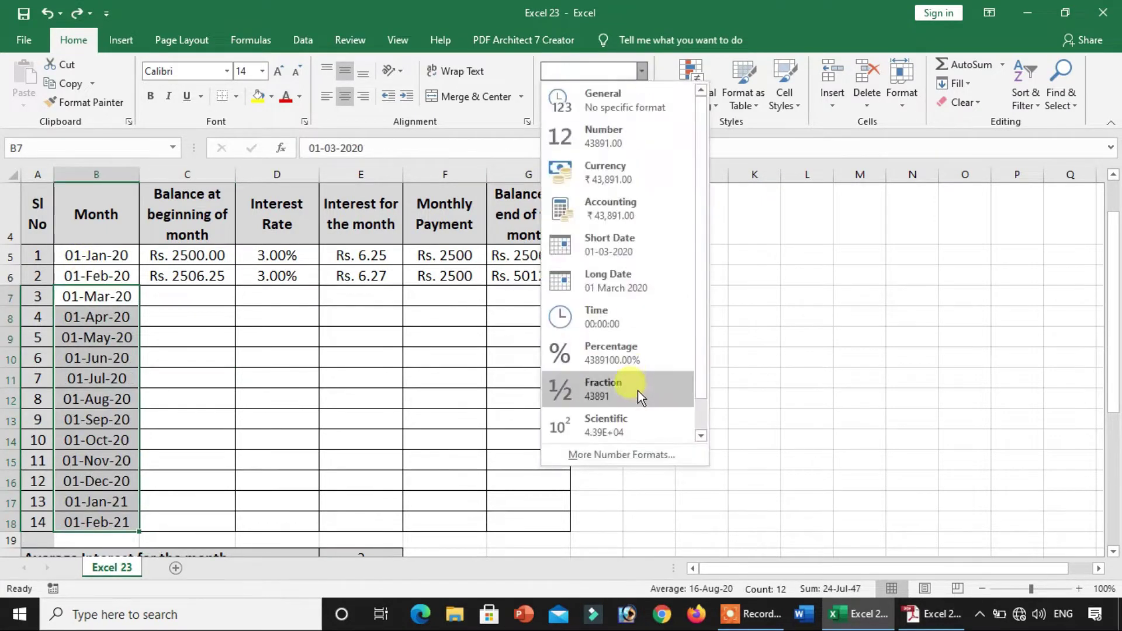
left_click(633, 455)
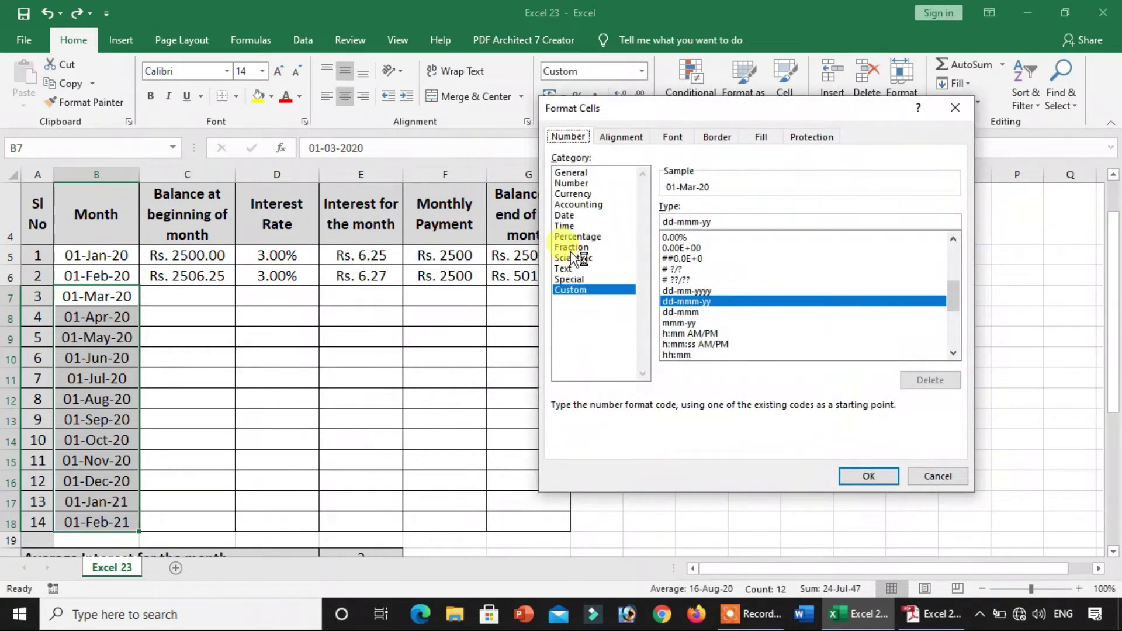
left_click(567, 215)
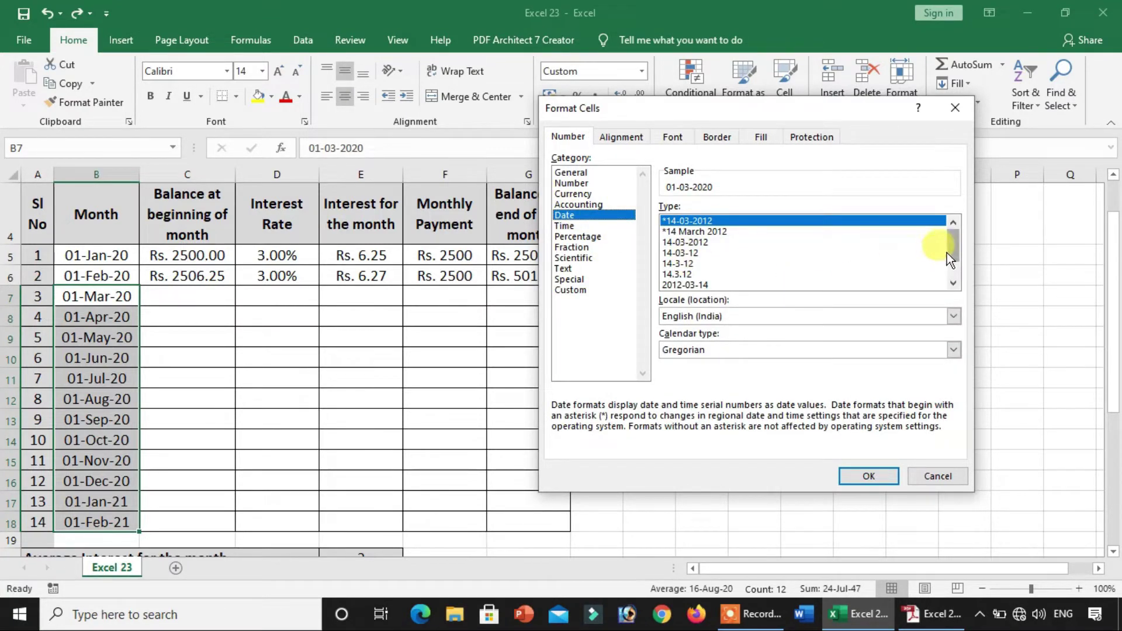
left_click_drag(952, 252, 954, 271)
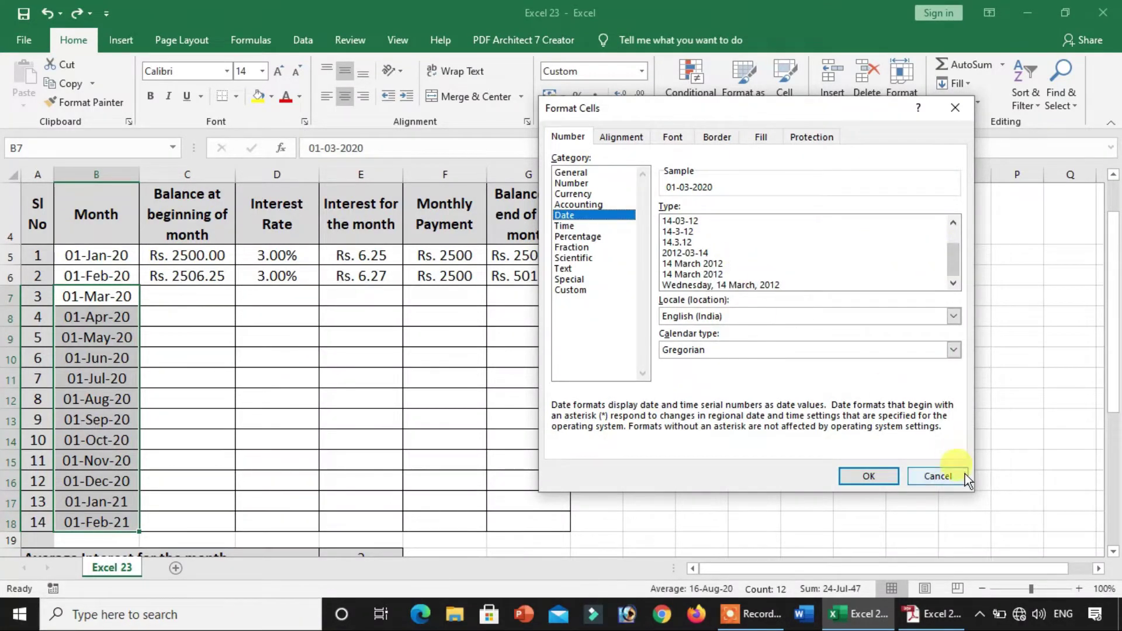
left_click(949, 480)
left_click(413, 382)
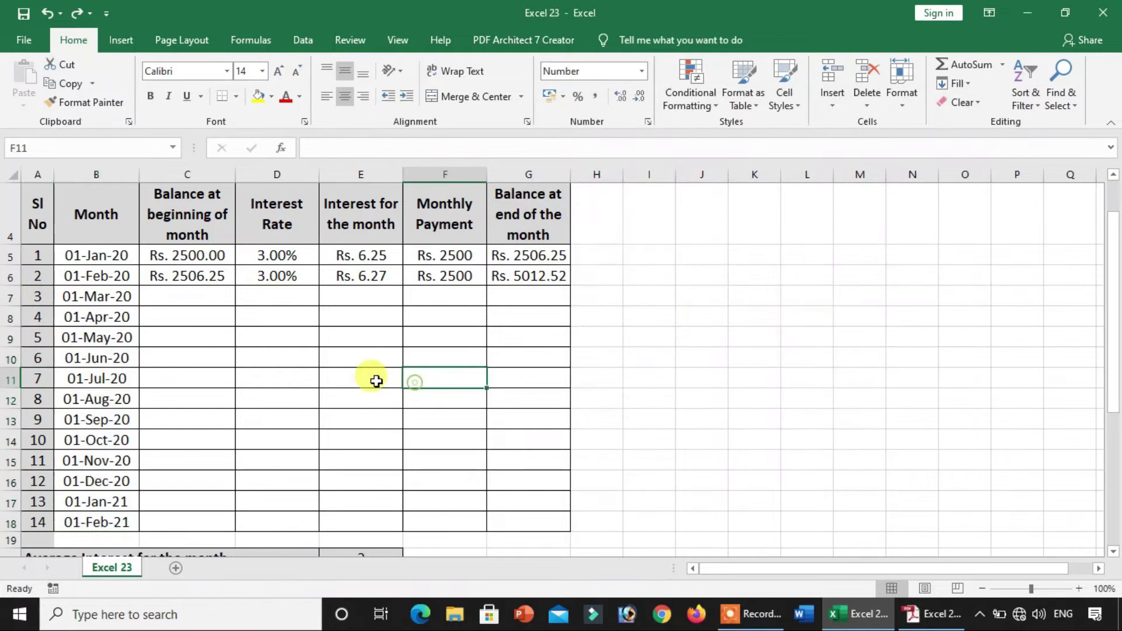
left_click_drag(118, 255, 113, 519)
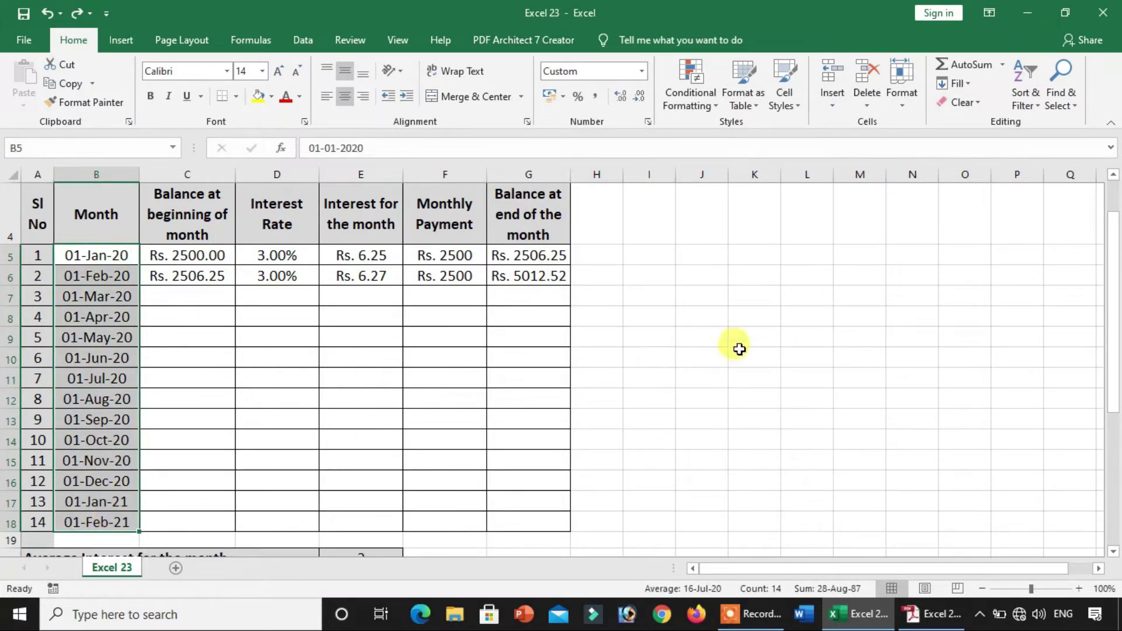
- Following the second instruction, fill the 3.00% interest rate down column D through D18 for all 14 months
left_click_drag(1113, 350, 1110, 459)
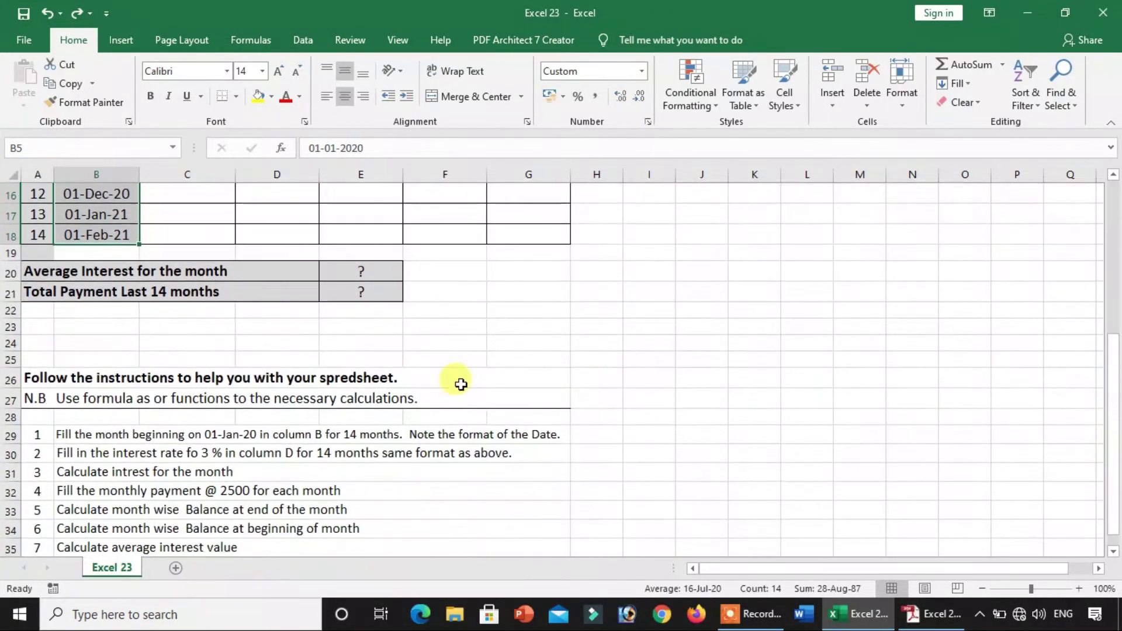
left_click(170, 431)
left_click(139, 454)
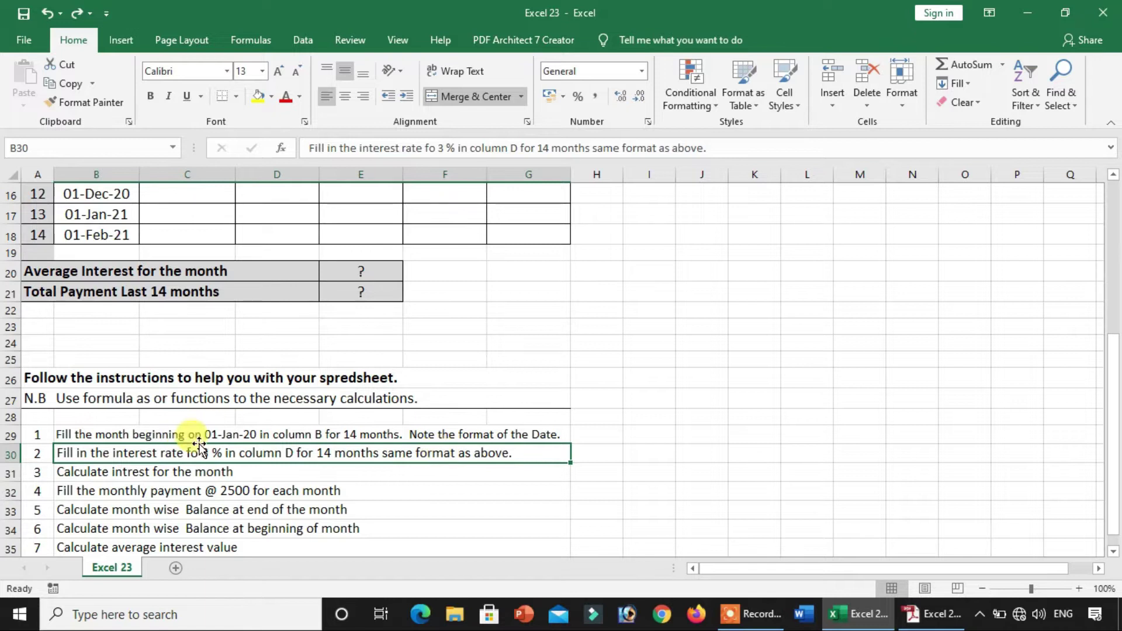
left_click_drag(1113, 384, 1107, 270)
left_click_drag(288, 272, 293, 523)
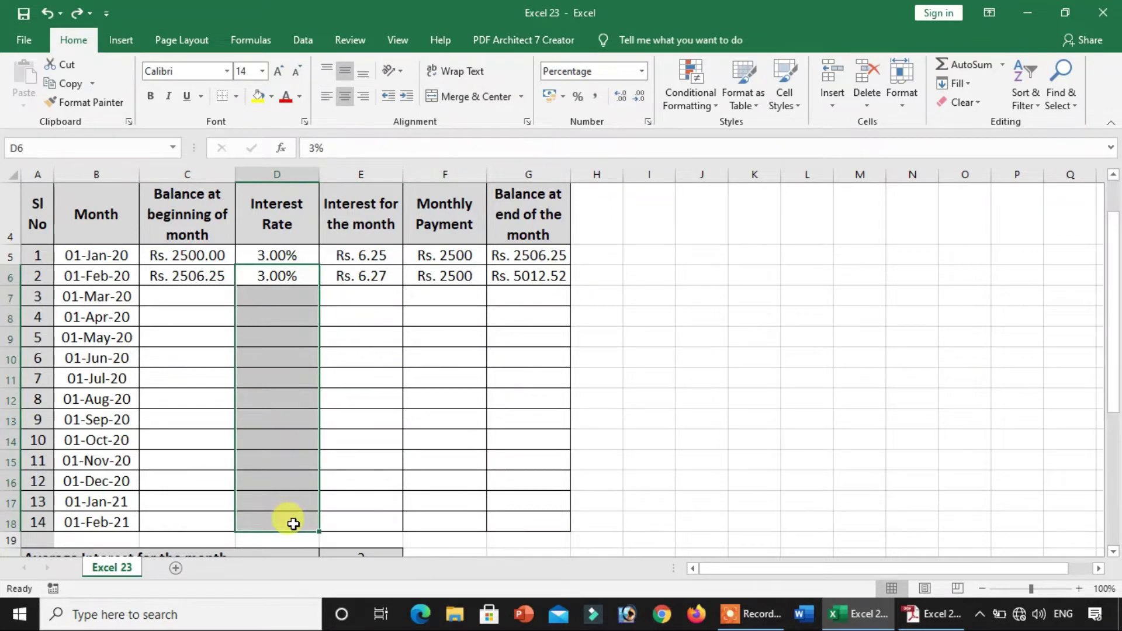
key("ctrl+d")
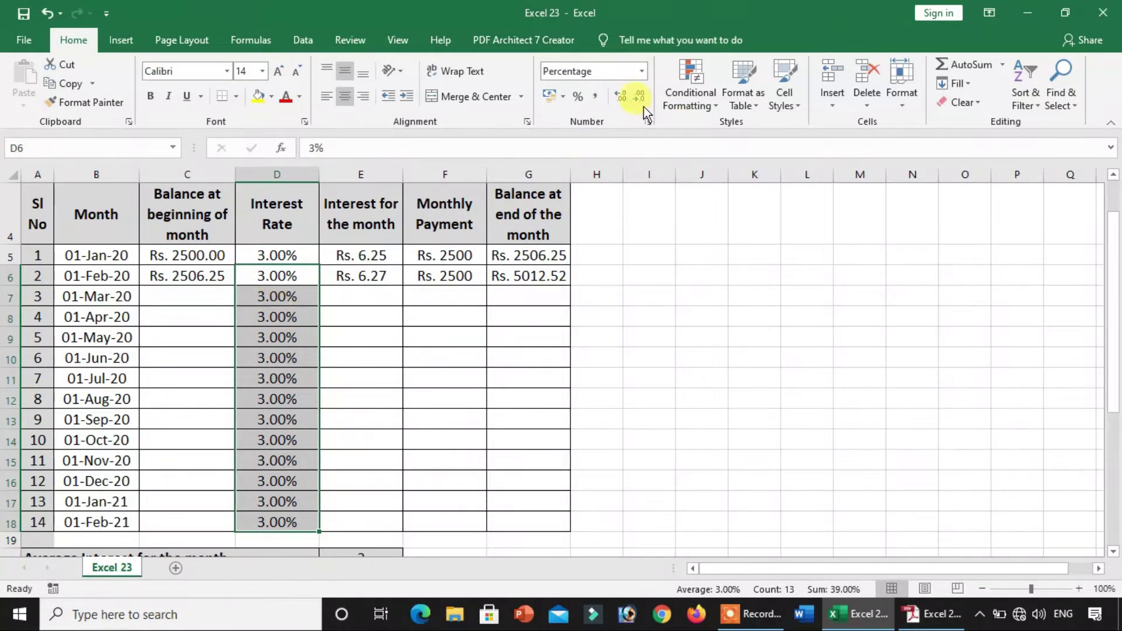
- Try more and fewer decimal places on the interest rates in D6:D18, and return them to two decimals
left_click(628, 101)
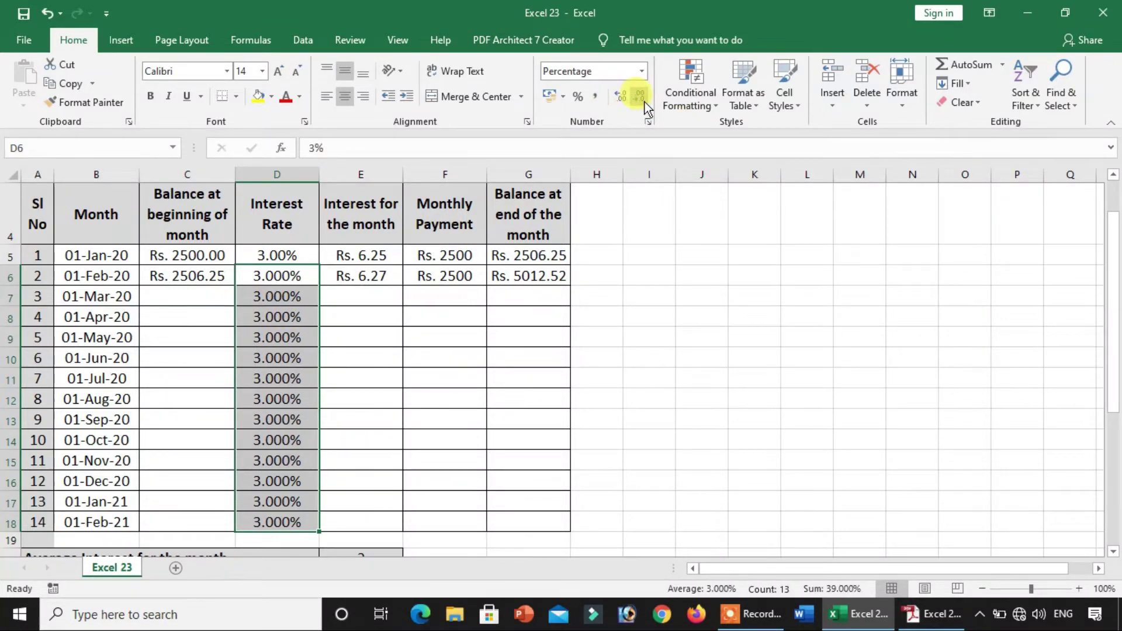
left_click(642, 100)
left_click(643, 99)
left_click(621, 99)
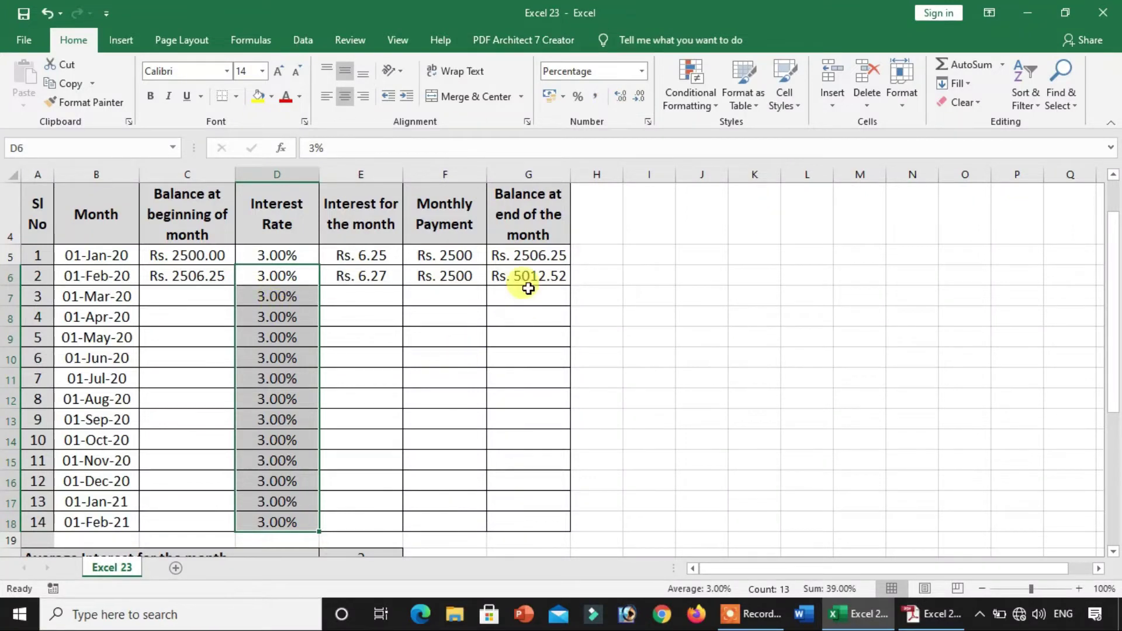
- Read the remaining calculation instructions below the table, and return to the top of the savings table
left_click_drag(1113, 231, 1104, 398)
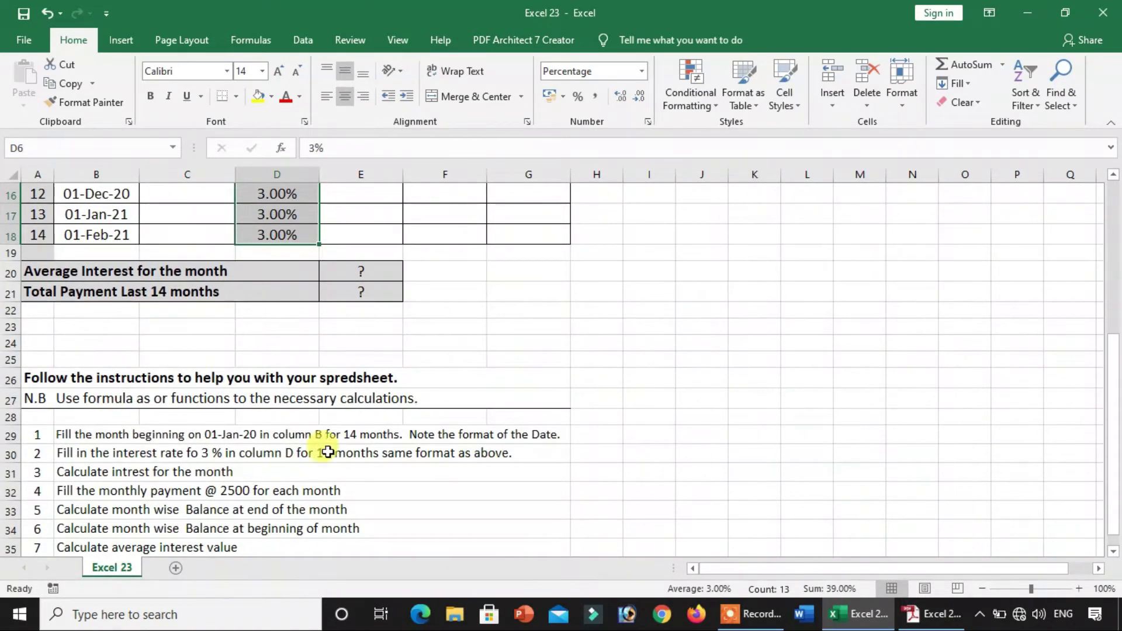
left_click_drag(1113, 393, 1119, 420)
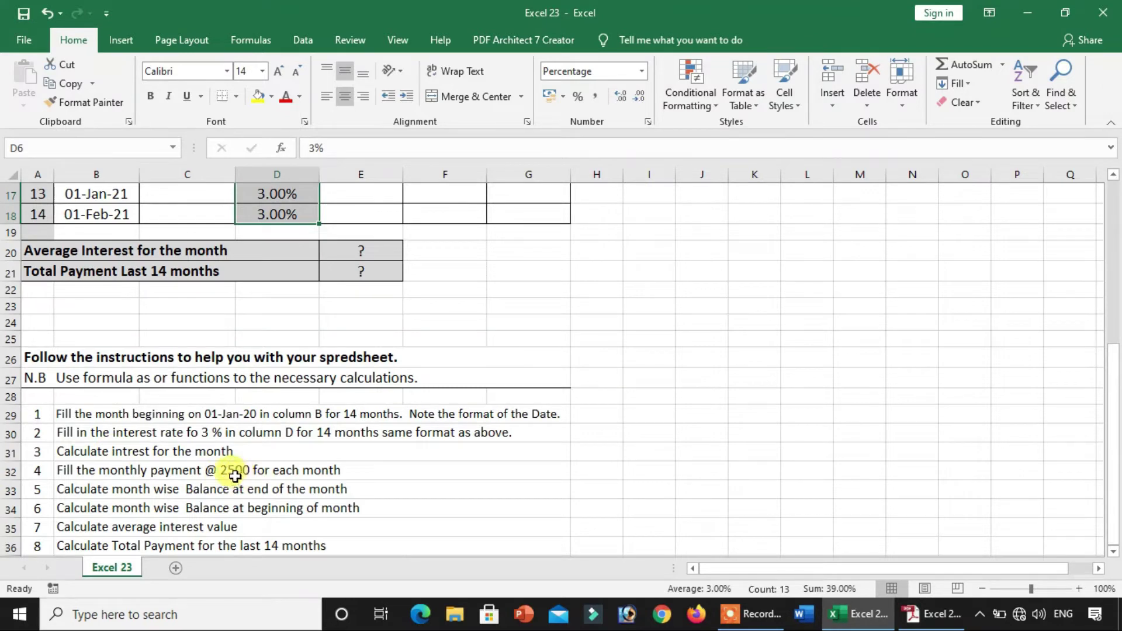
left_click_drag(1116, 416, 1096, 257)
left_click(1095, 256)
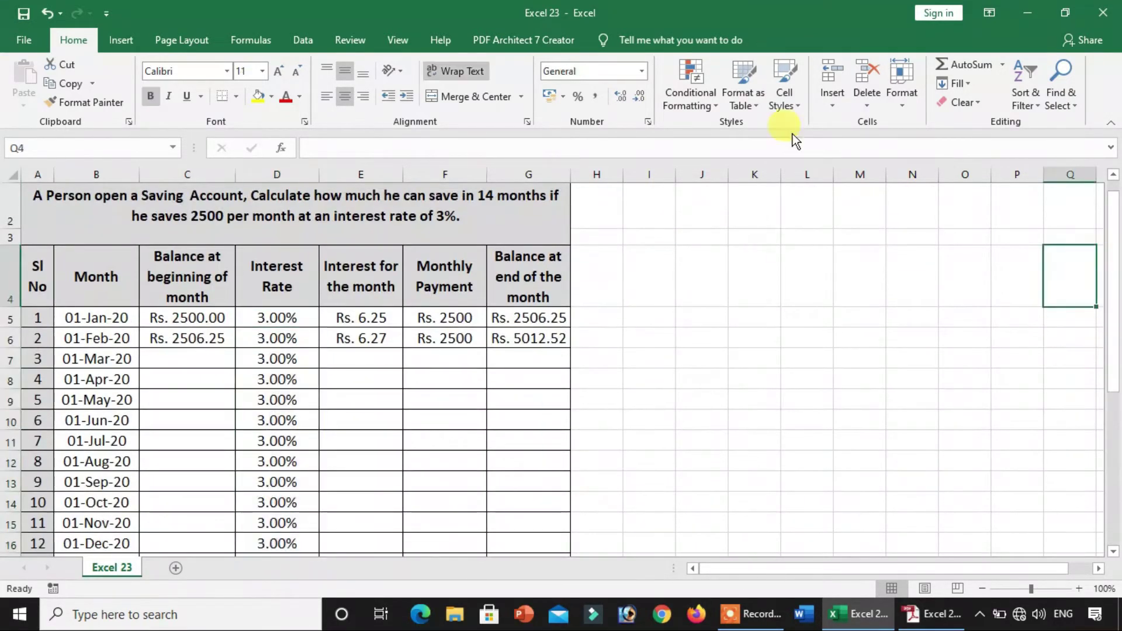
- Fill the Rs. 2500 monthly payment from F6 down to F18 for the remaining months
left_click(430, 416)
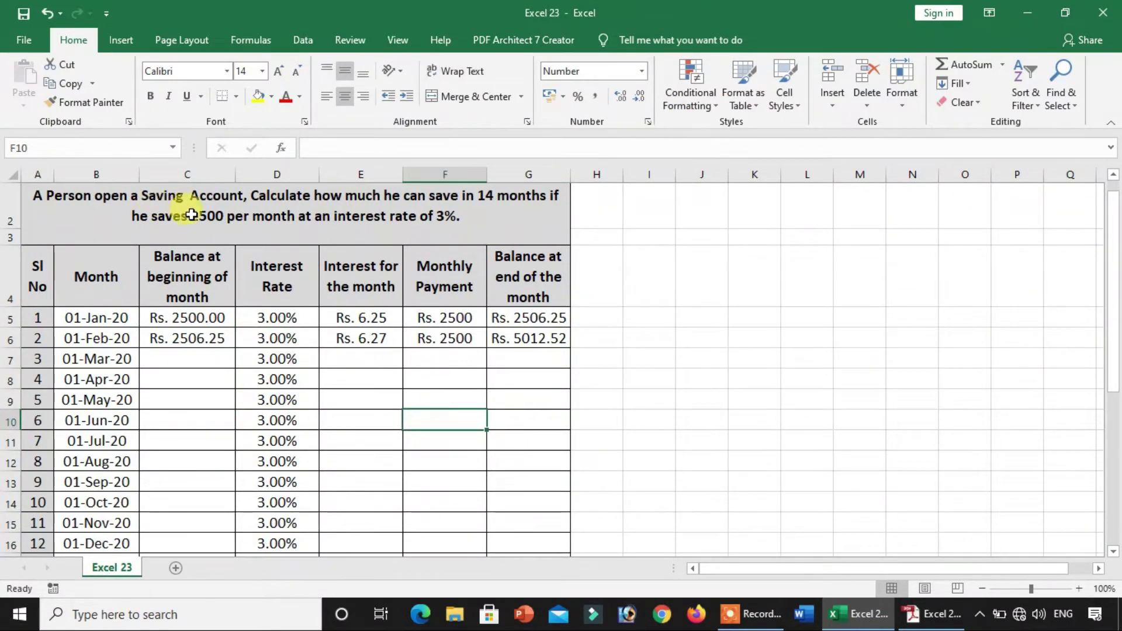
left_click_drag(444, 343, 448, 491)
left_click_drag(459, 582, 456, 465)
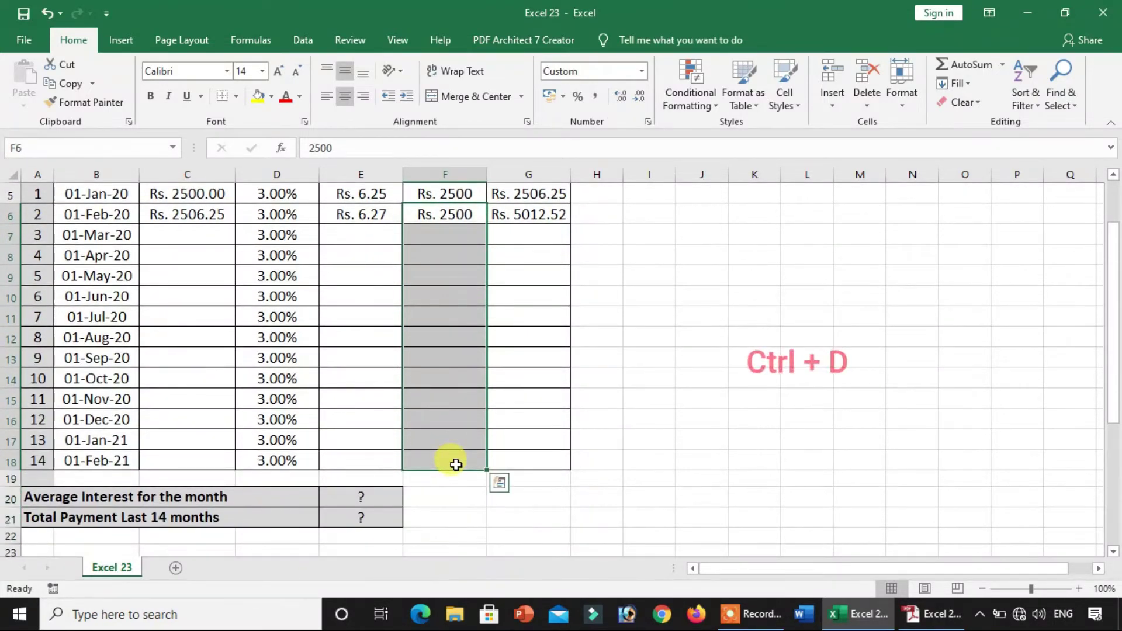
key("ctrl+d")
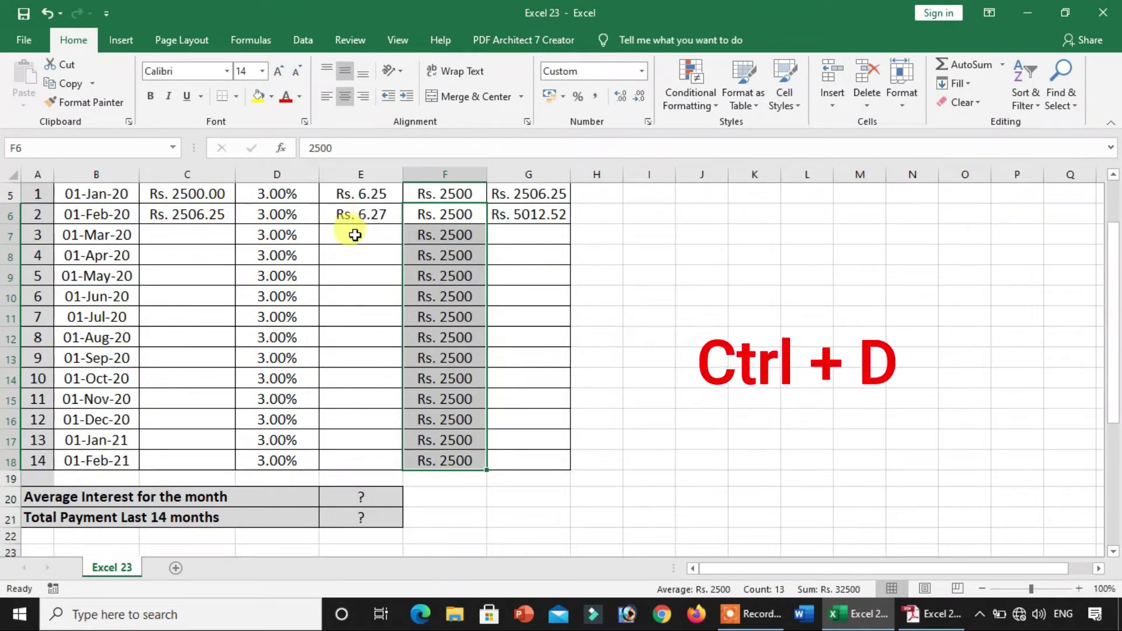
- Inspect the interest entries in E5 and E6, try copying E6 down column E, and undo the changes
left_click(358, 234)
left_click_drag(1113, 330, 1106, 306)
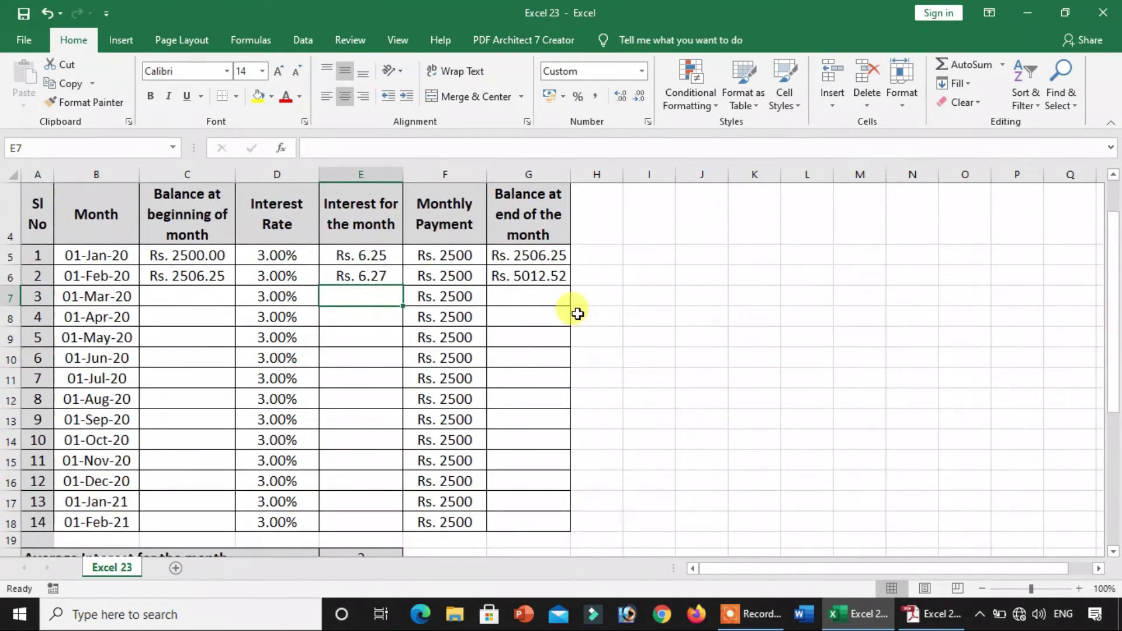
left_click(359, 253)
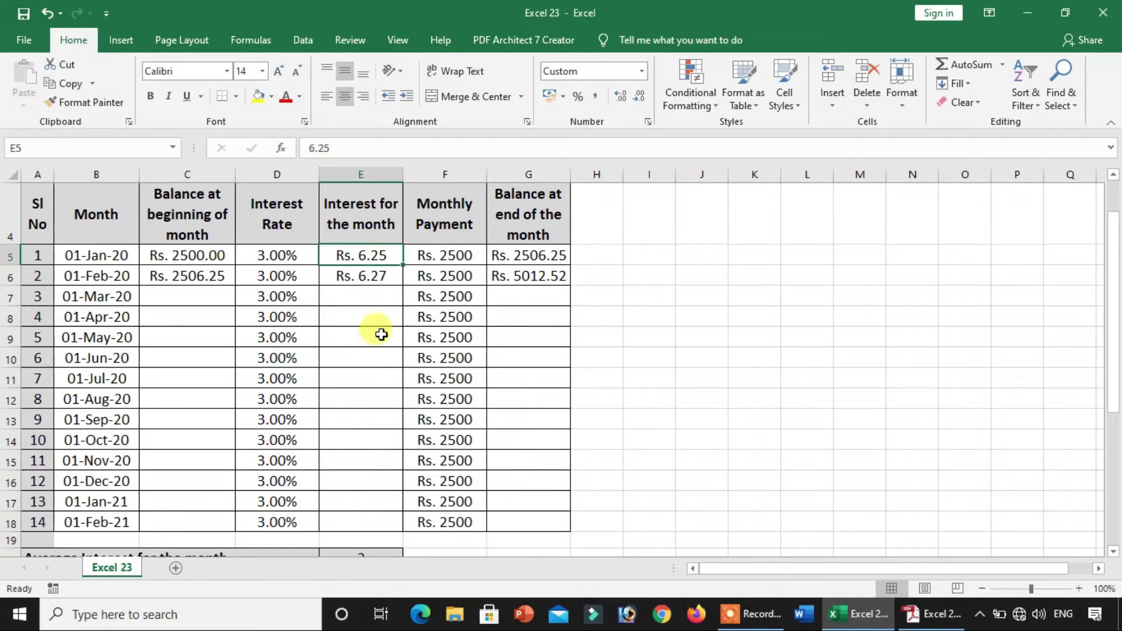
left_click(380, 271)
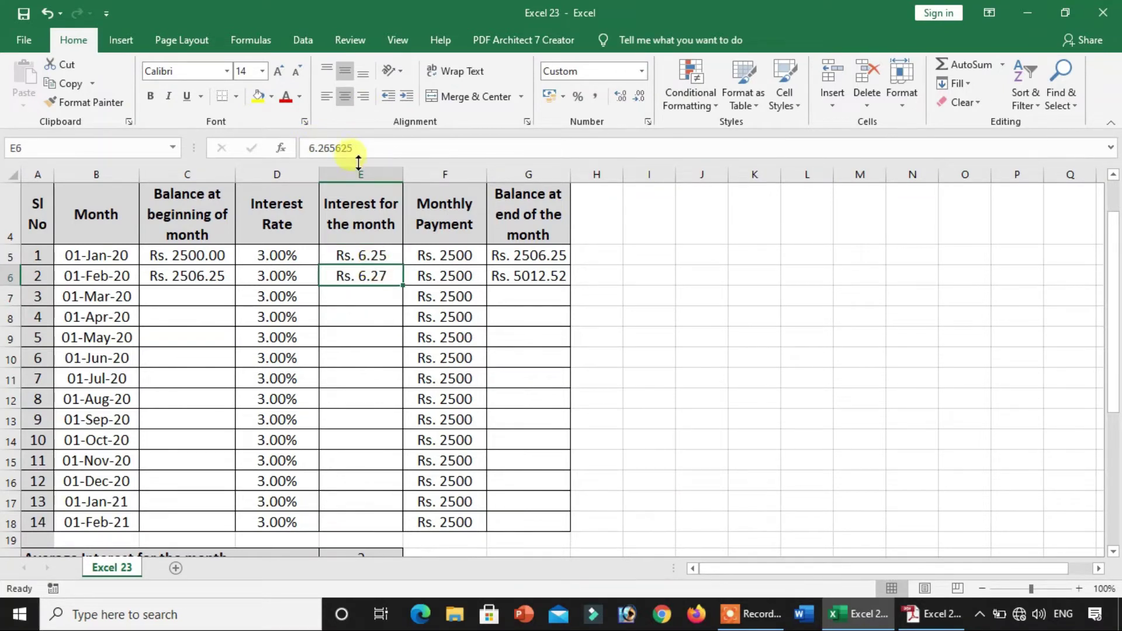
left_click_drag(406, 286, 399, 407)
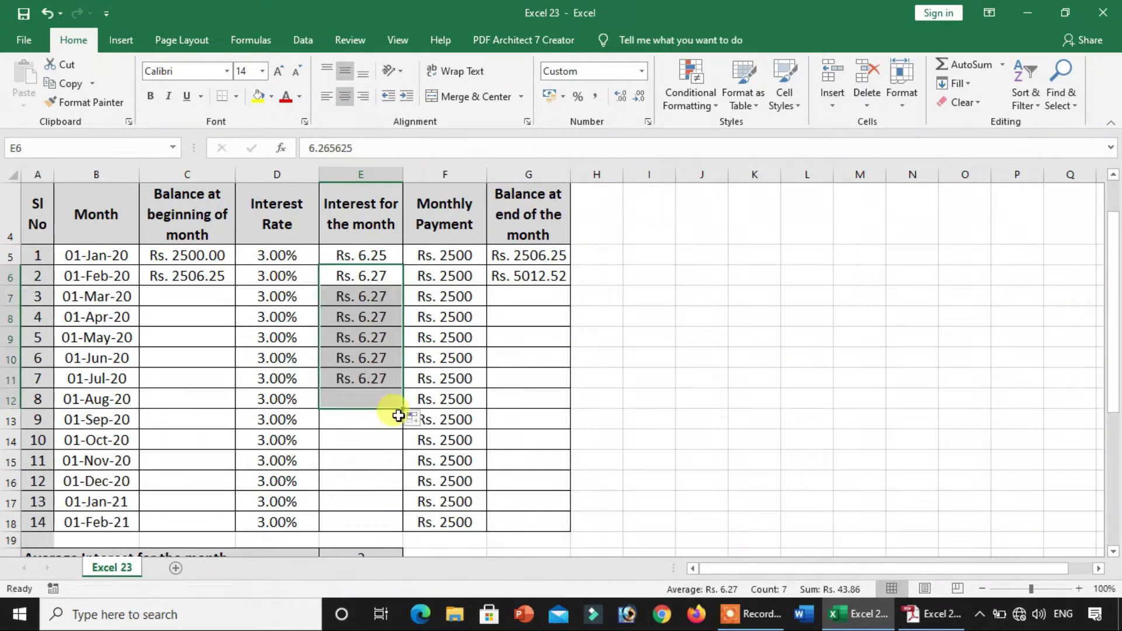
key("Delete")
left_click(366, 277)
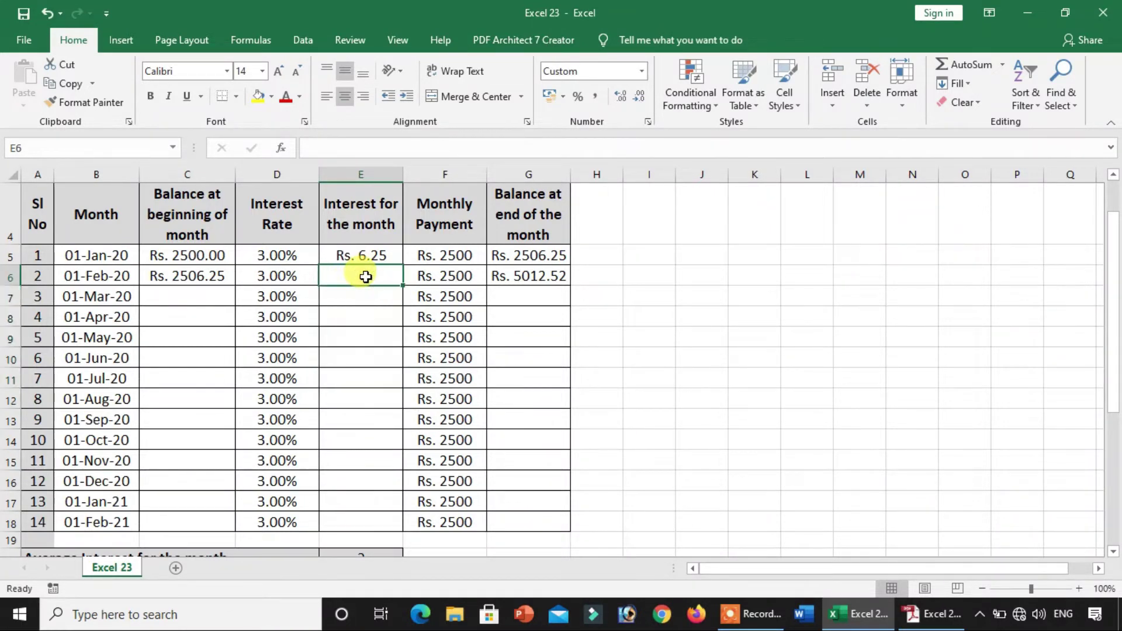
key("ctrl+z")
key("ctrl+z")
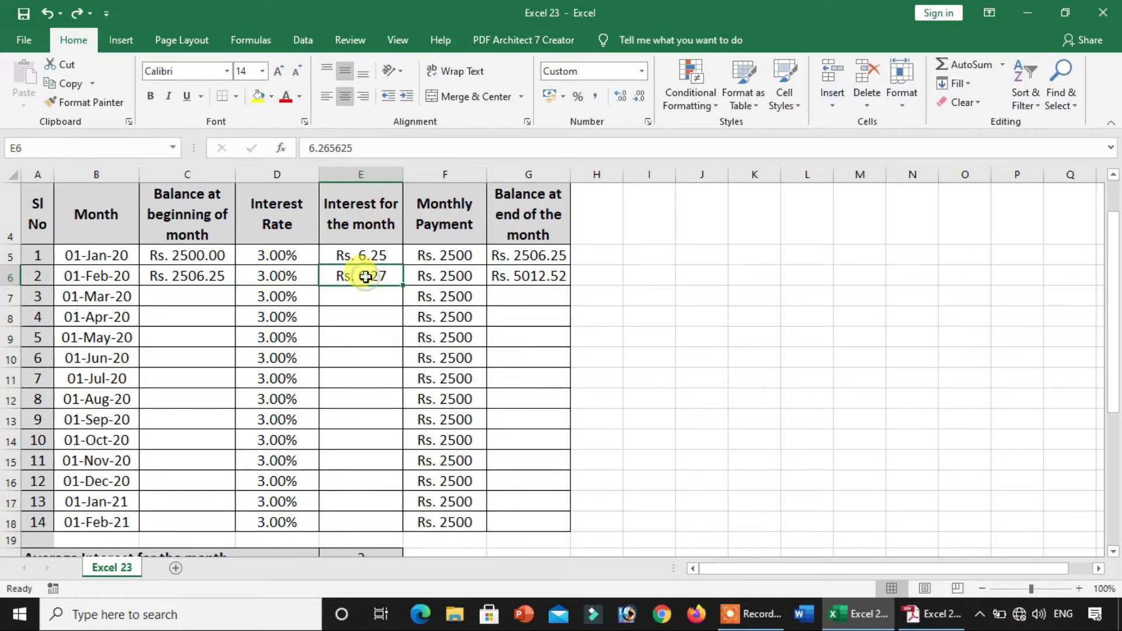
left_click(363, 295)
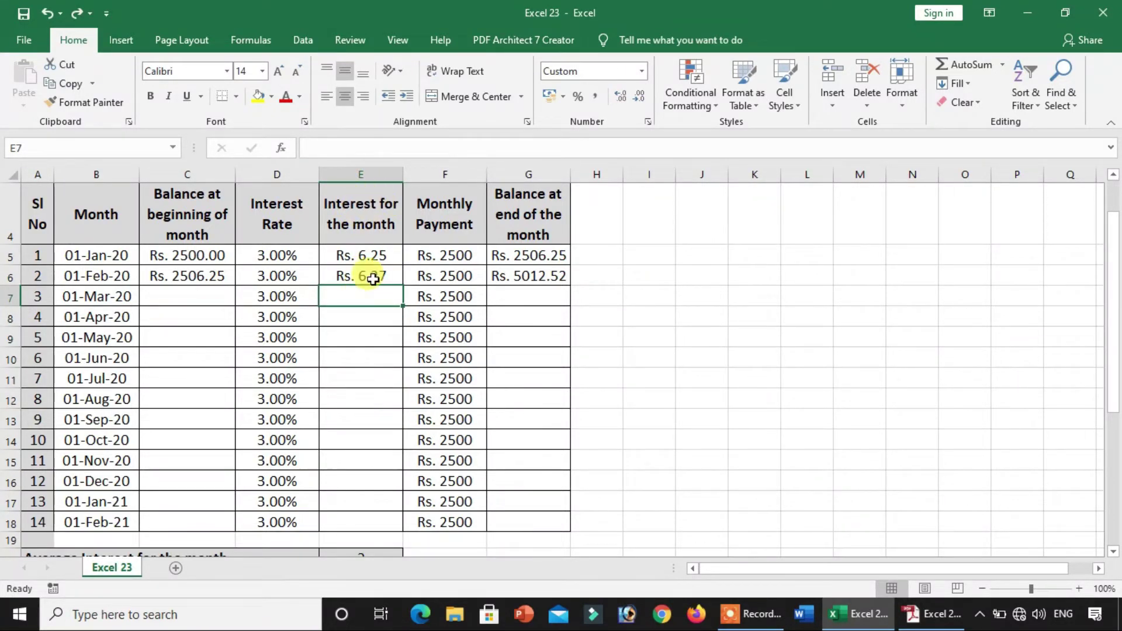
type("=")
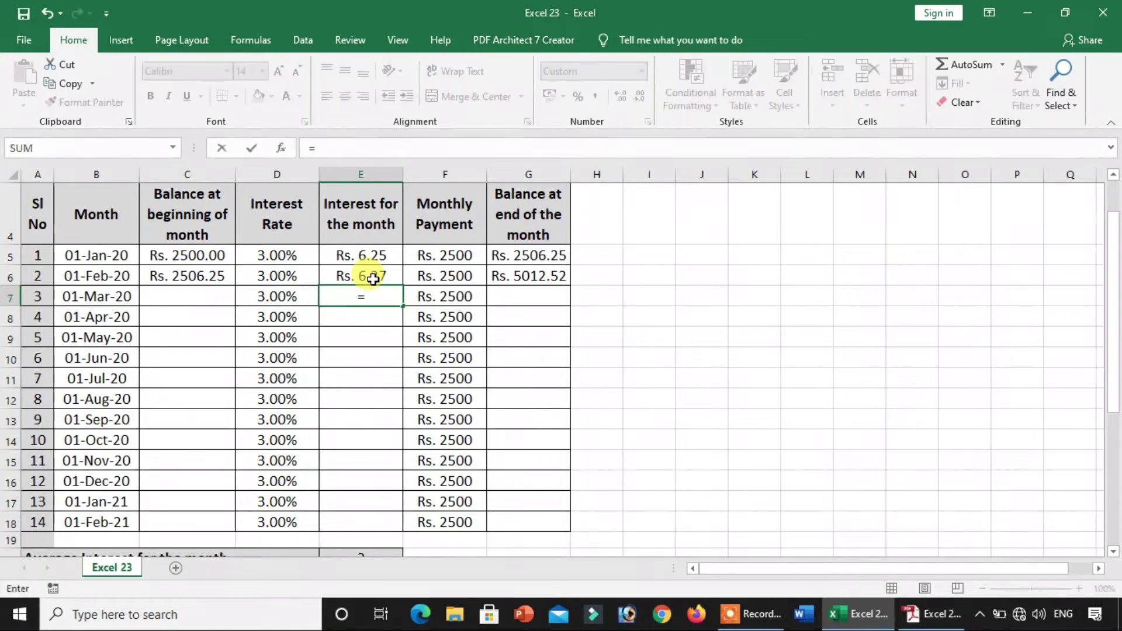
key("BackSpace")
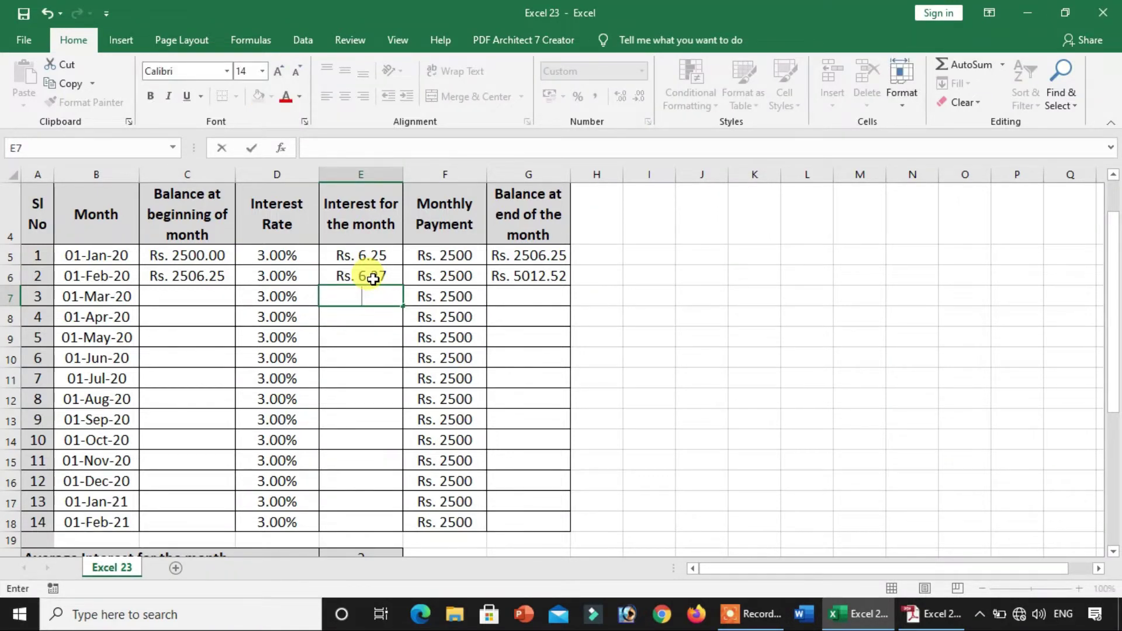
left_click(199, 295)
left_click(371, 296)
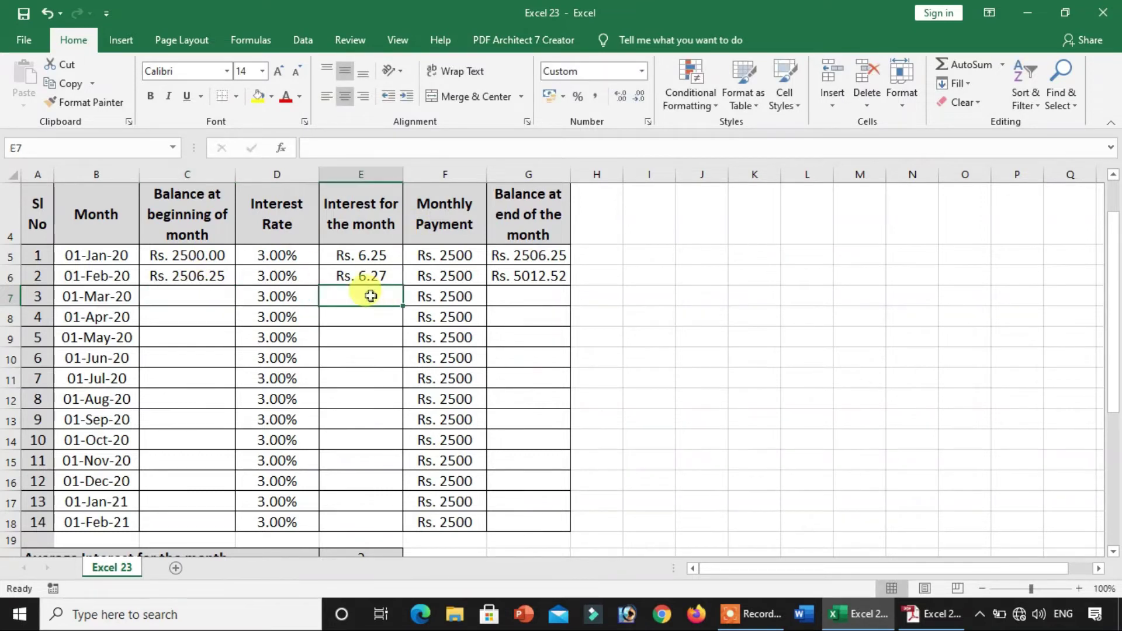
left_click(208, 296)
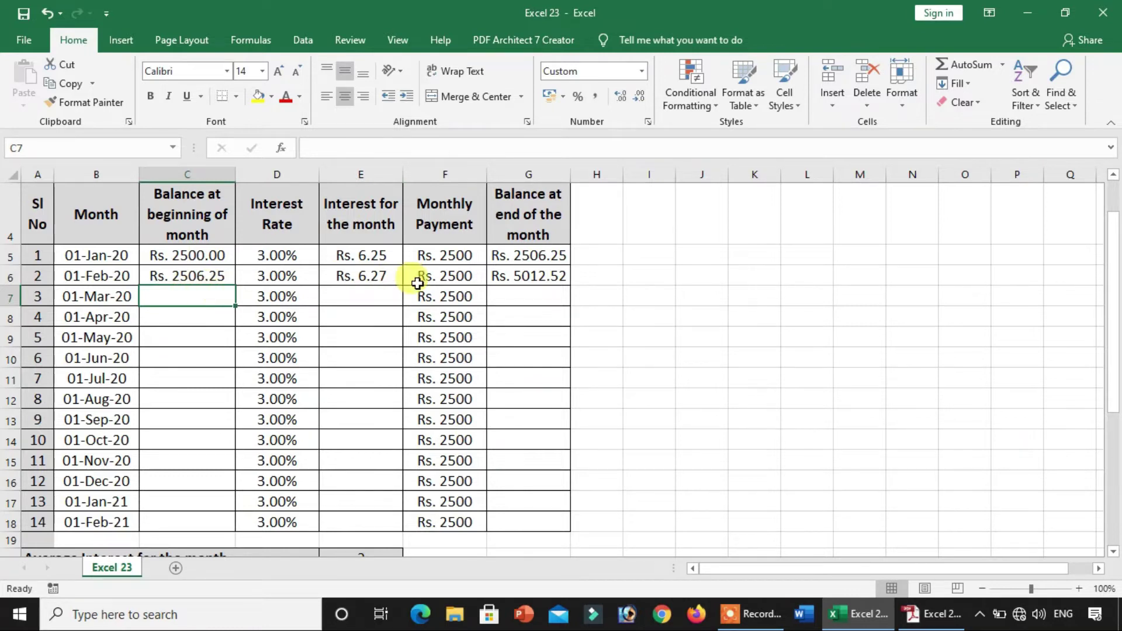
left_click(367, 303)
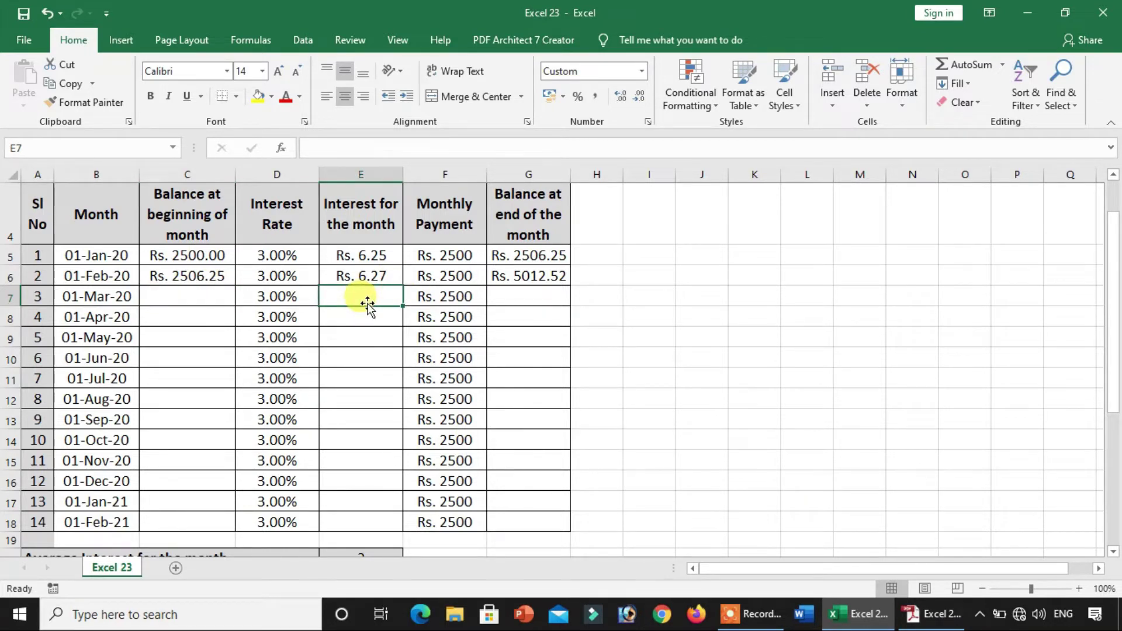
- Review the calculation instructions below the table and the beginning and end balance columns they refer to
left_click(201, 296)
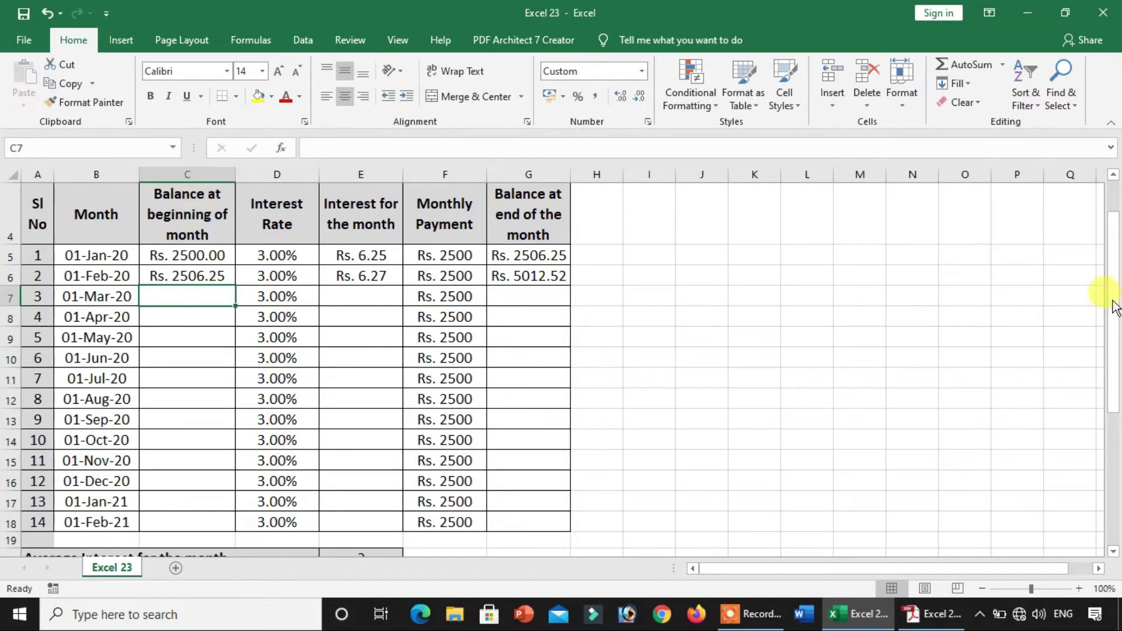
left_click_drag(1113, 304, 1113, 433)
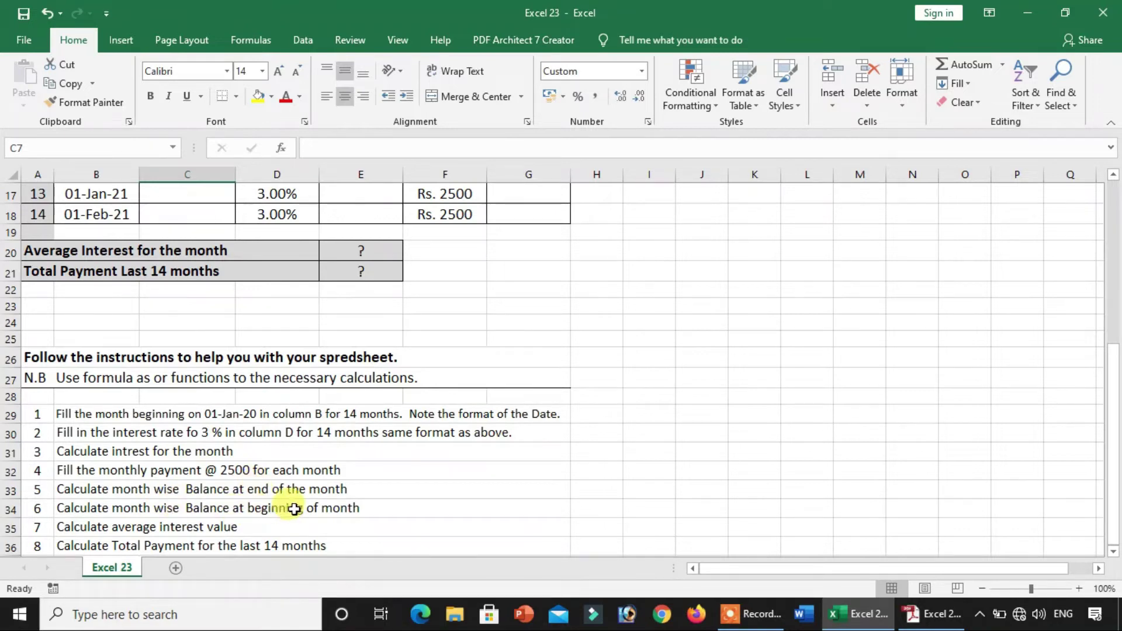
left_click_drag(1110, 401, 1113, 216)
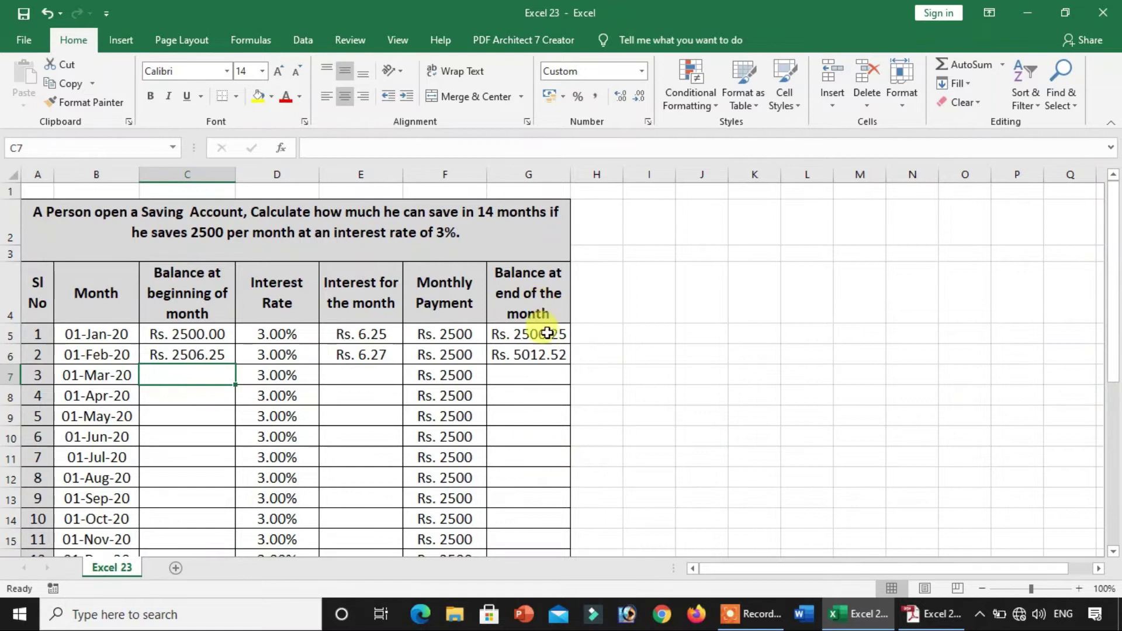
left_click(545, 360)
left_click_drag(545, 360, 545, 425)
left_click_drag(215, 380, 213, 529)
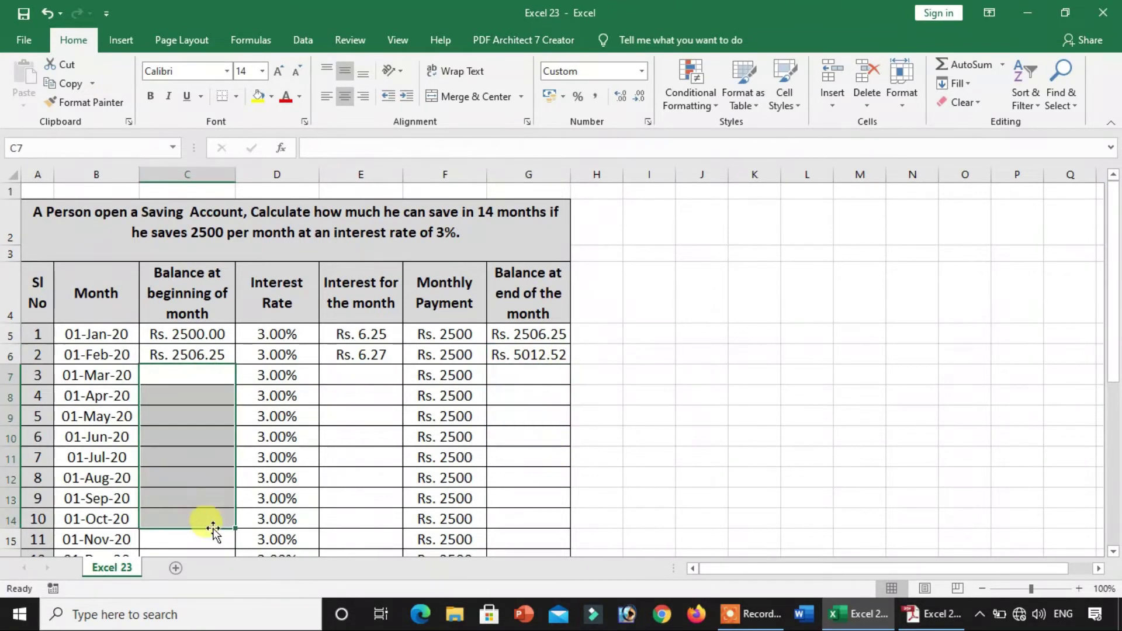
- Link March's beginning balance in C7 to February's end balance with =G6, and fill the formula down to C18
left_click(194, 375)
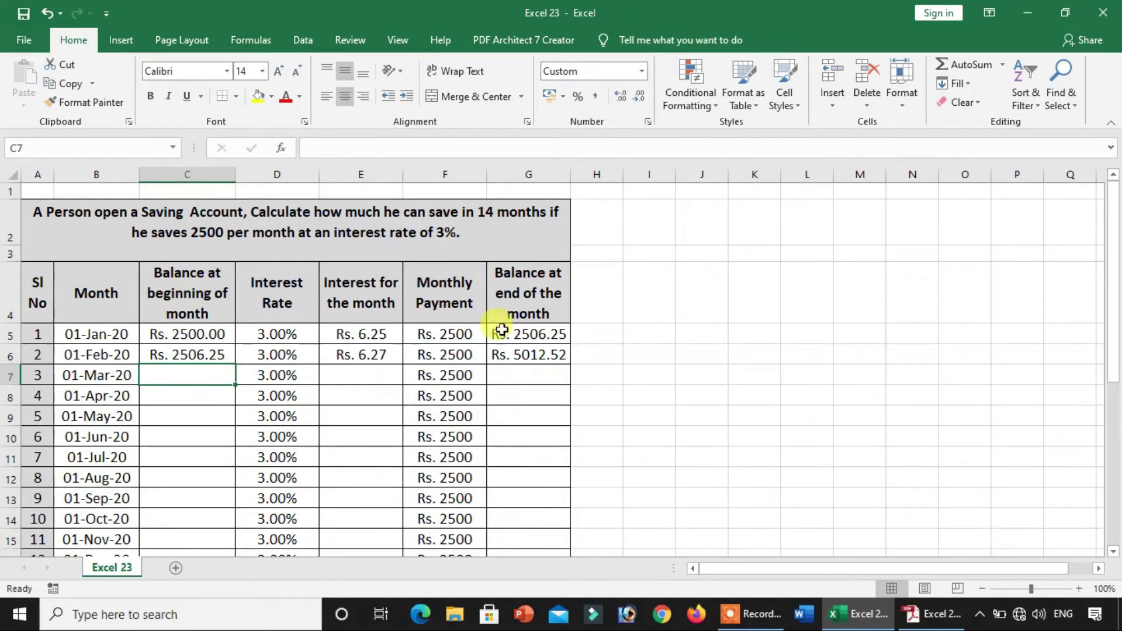
type("=")
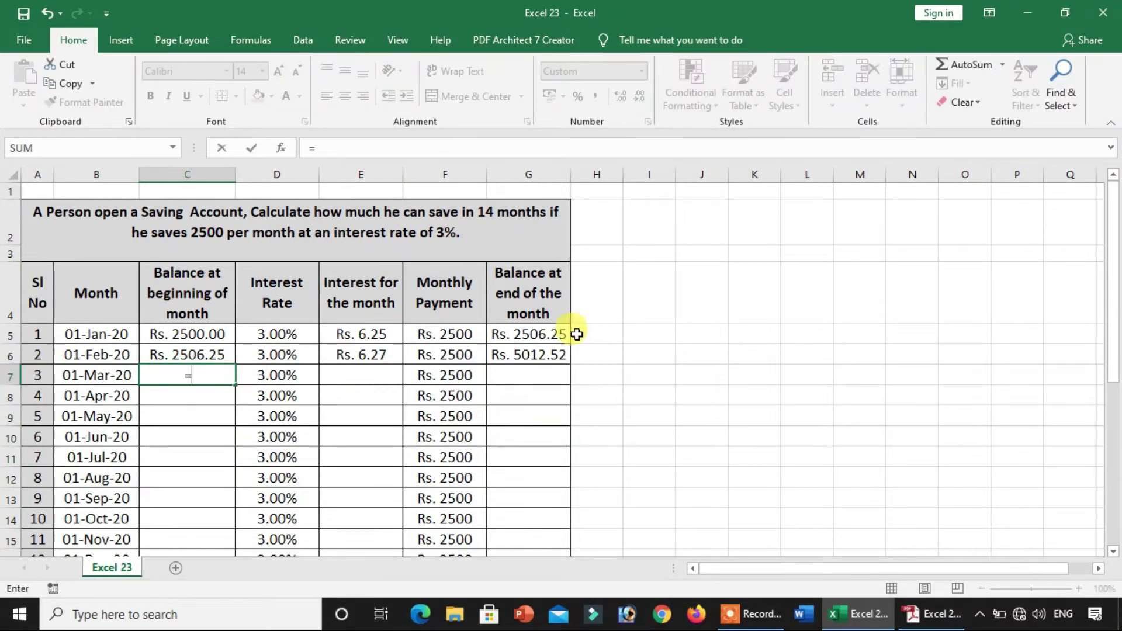
left_click(540, 356)
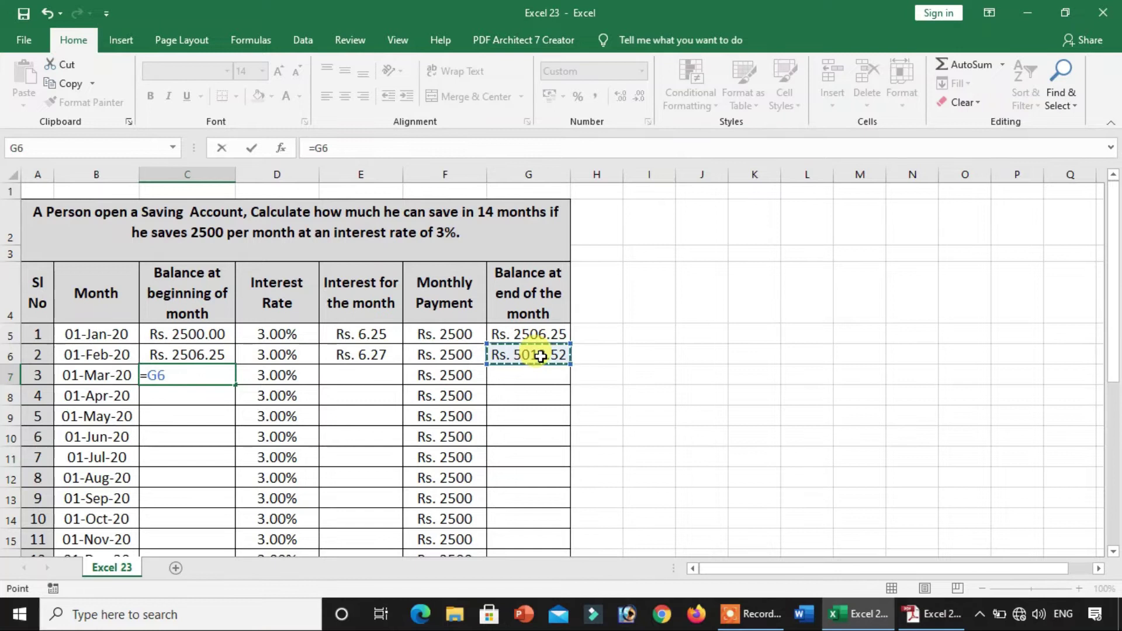
key("Return")
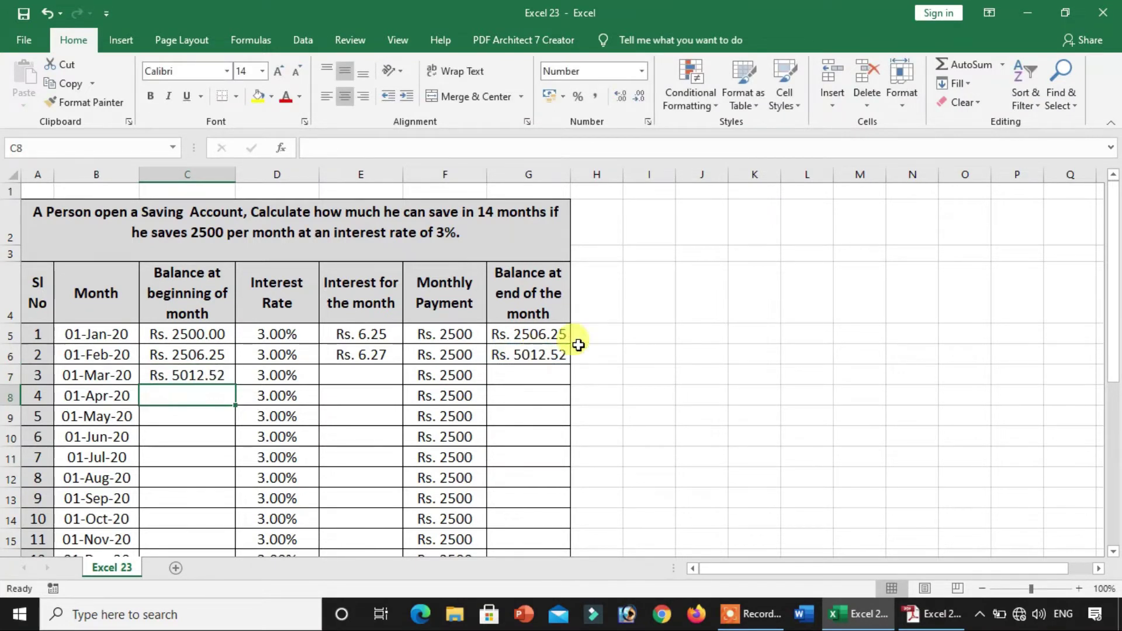
scroll(1113, 550, "down", 2)
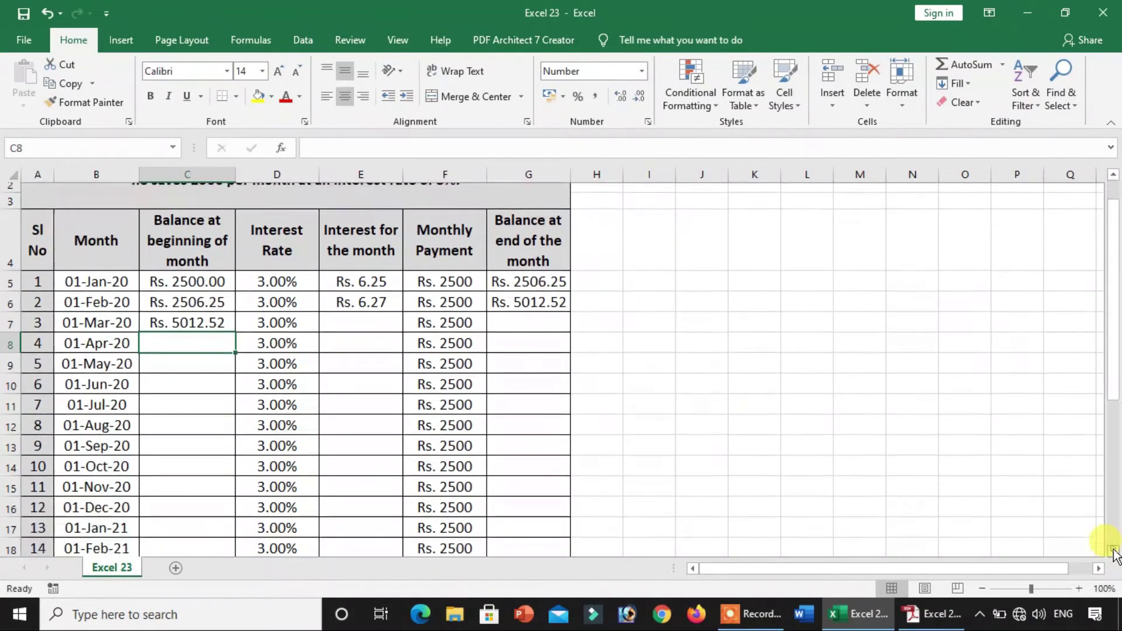
left_click(195, 214)
left_click_drag(238, 224, 225, 446)
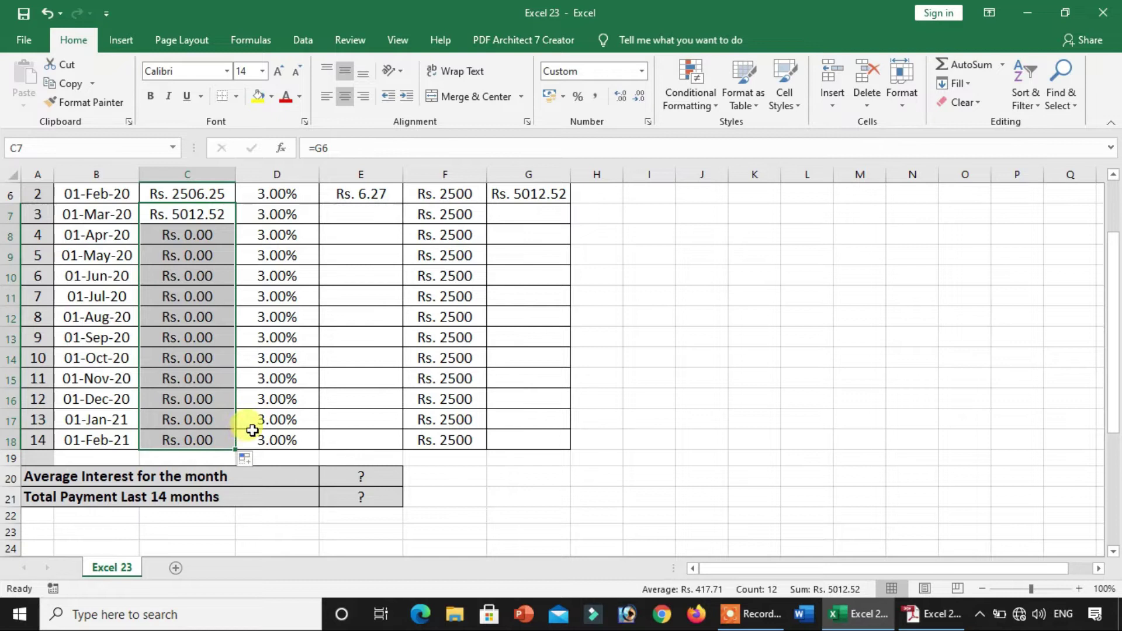
- Calculate March's interest in E7 with =C7*D7/12, and fill the formula down to E18
left_click(515, 214)
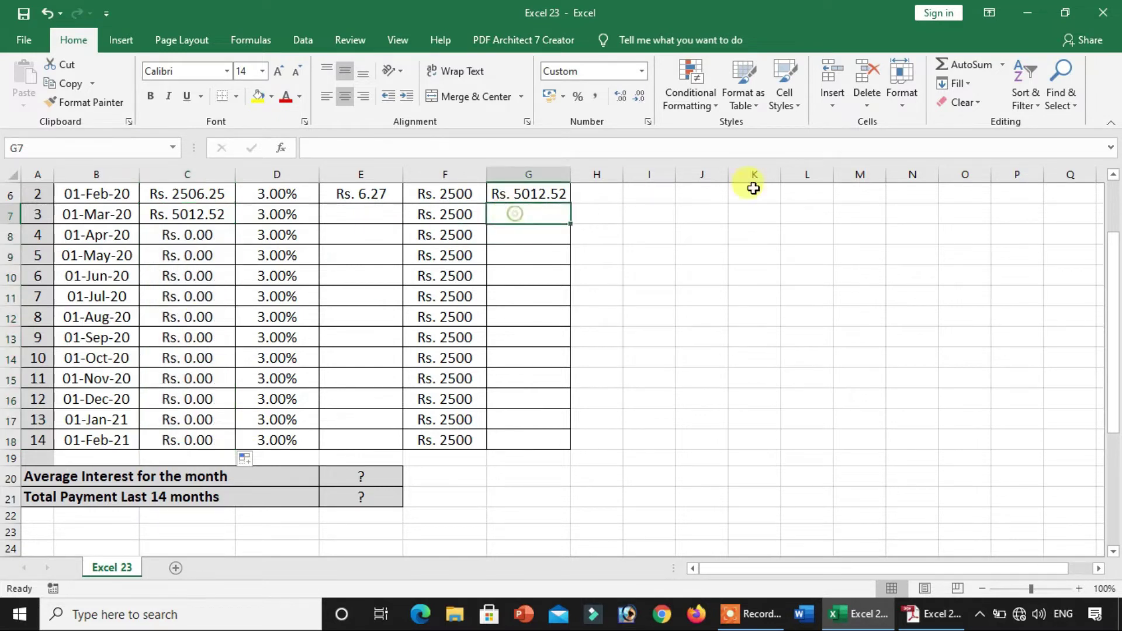
left_click_drag(1114, 316, 1114, 318)
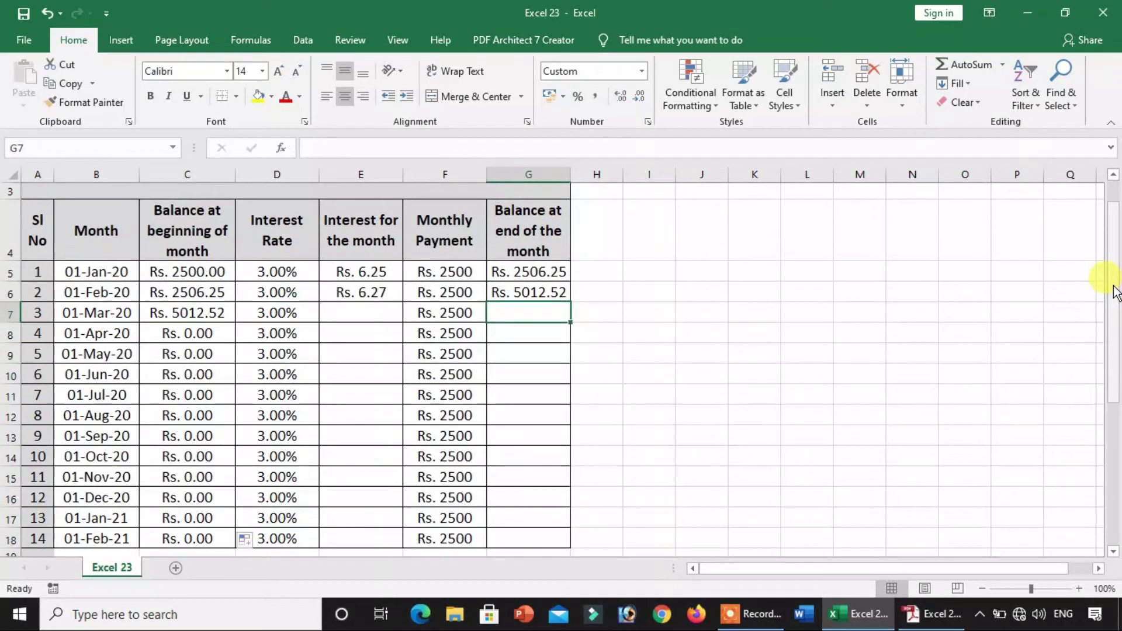
left_click(375, 317)
type("=")
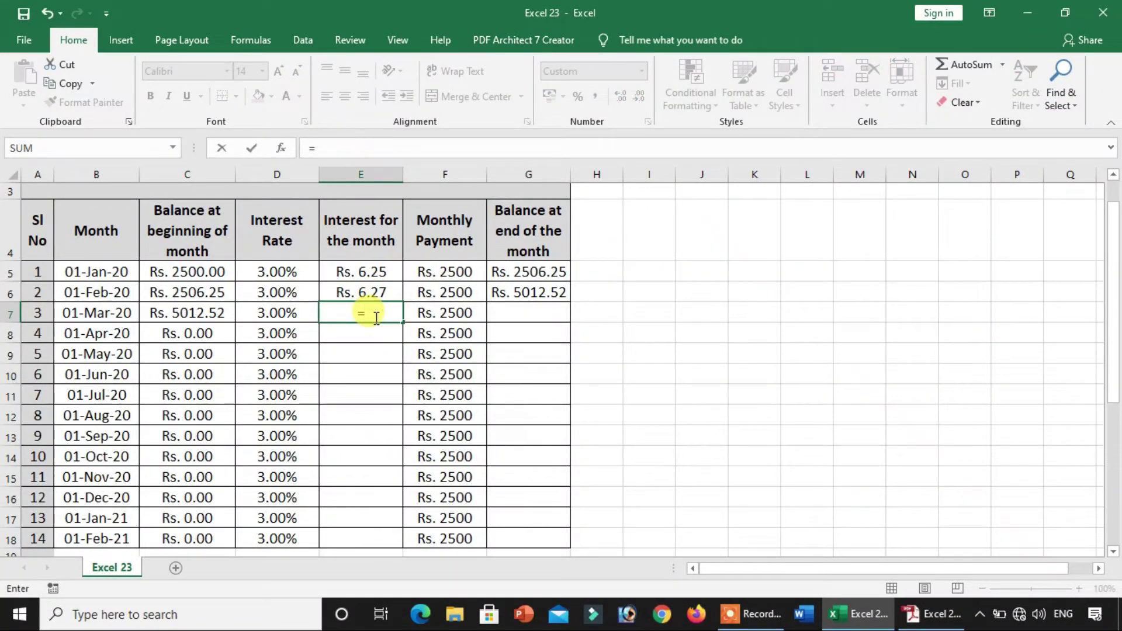
left_click(217, 313)
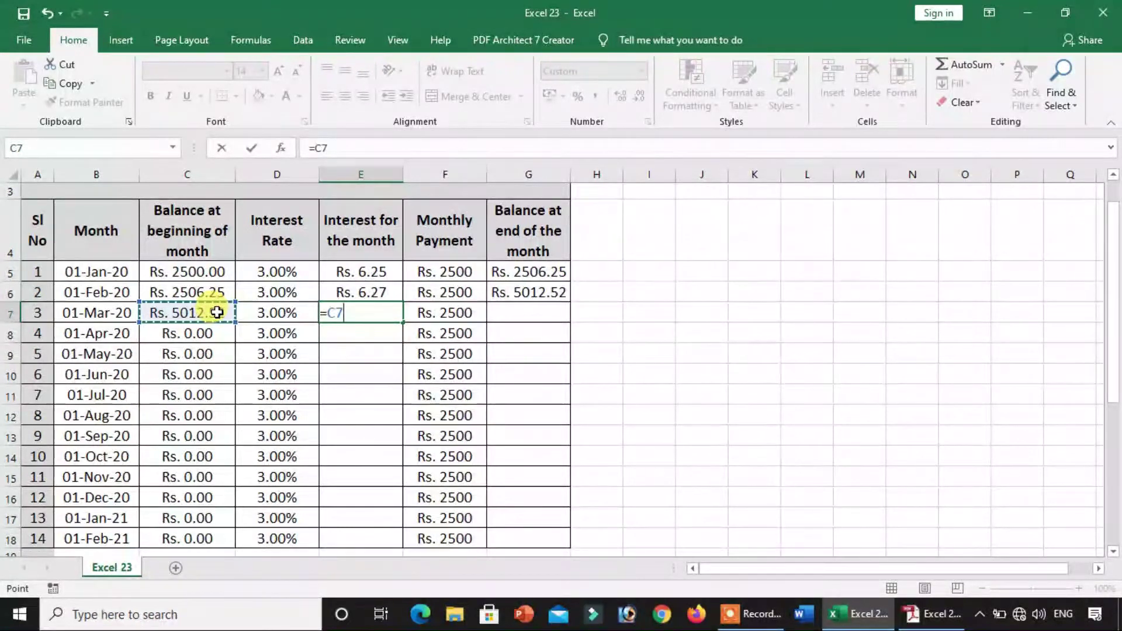
left_click(276, 315)
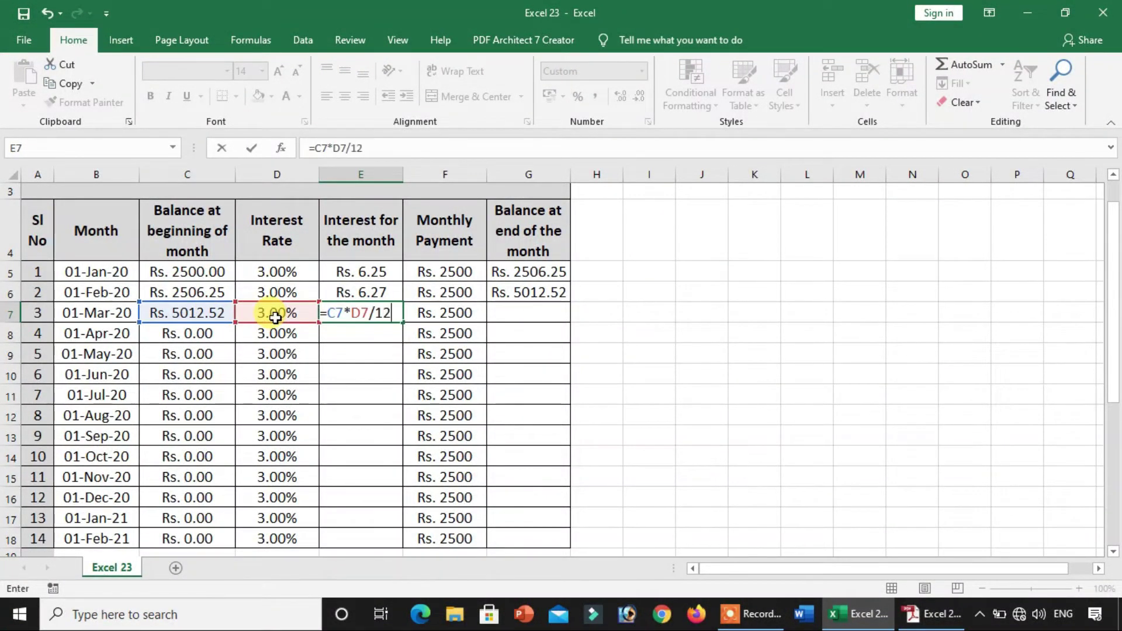
key("Return")
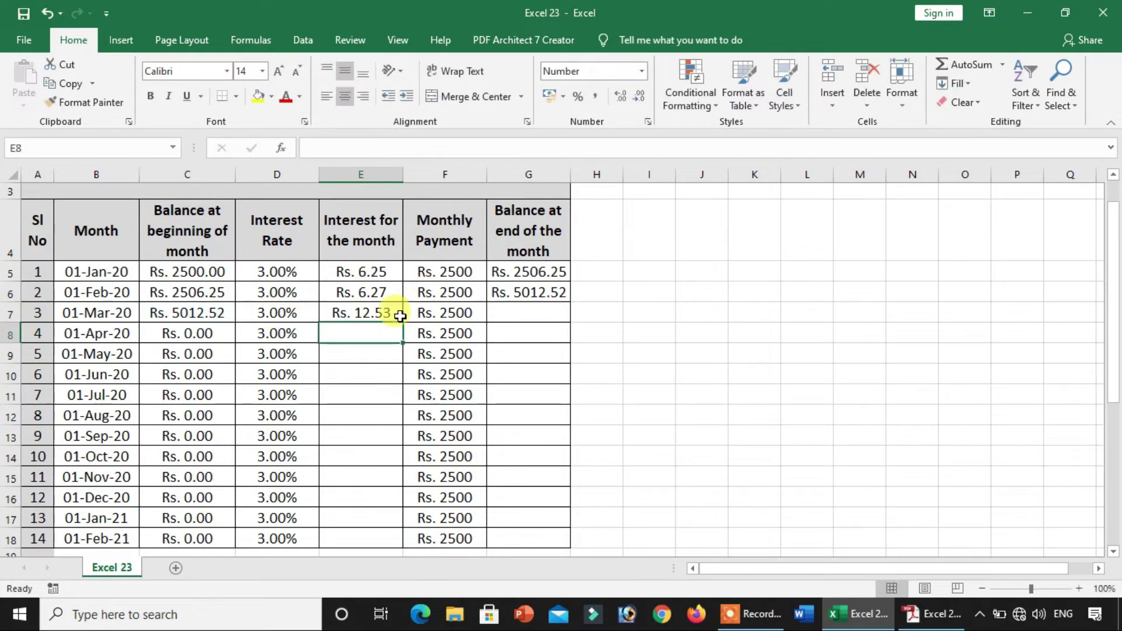
left_click(381, 315)
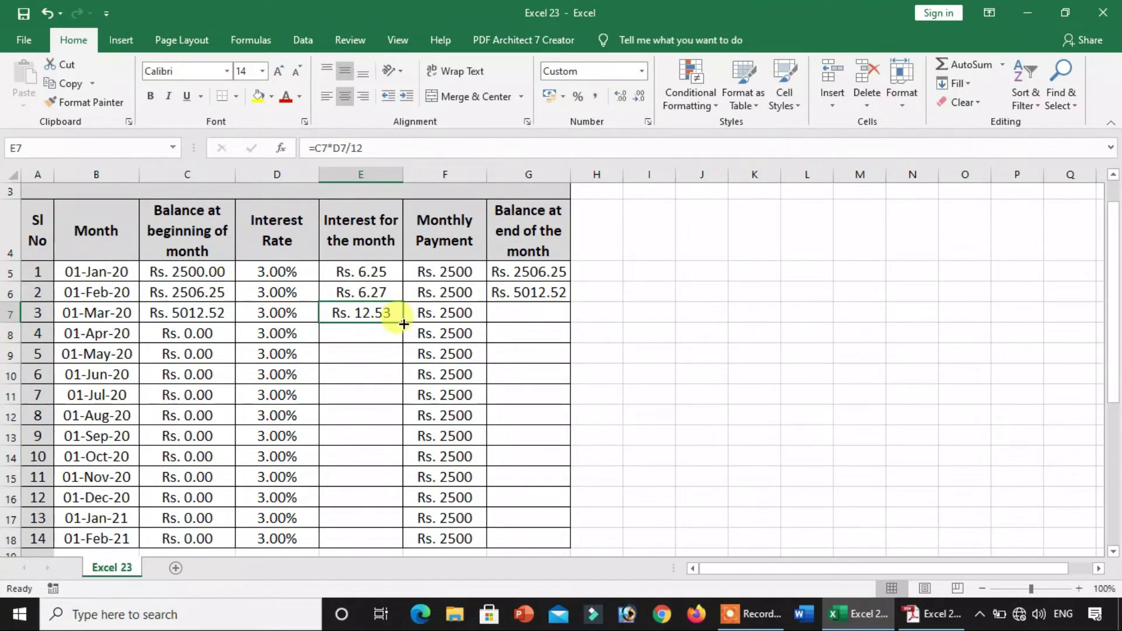
double_click(403, 323)
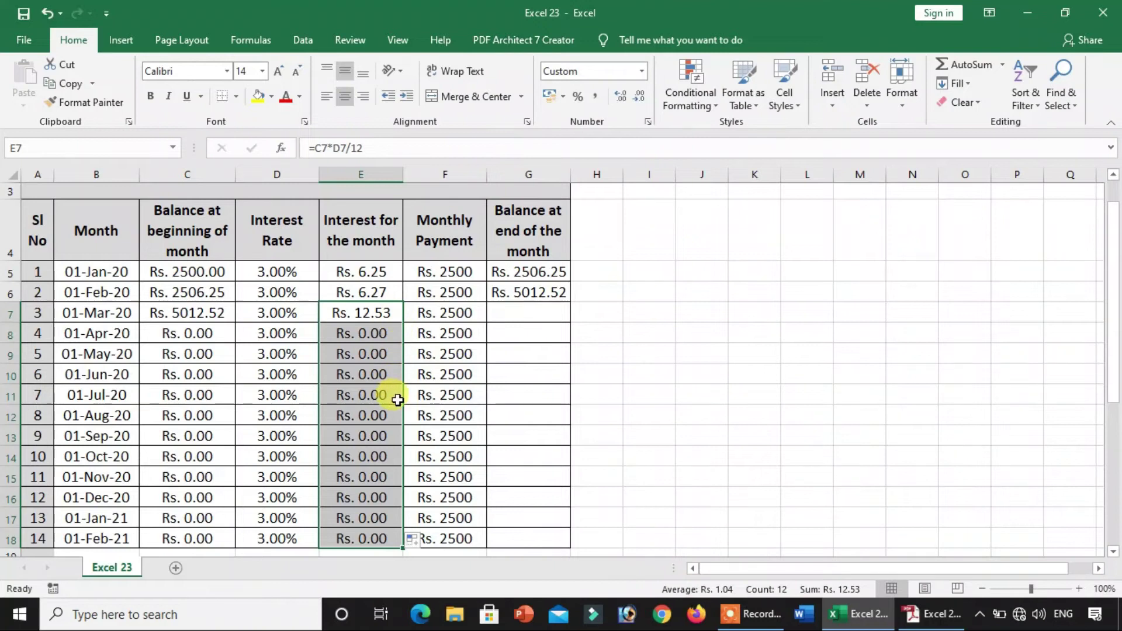
- Review the end-of-month balance instruction below the table and the existing January and February entries in columns E, F and G
left_click(544, 310)
left_click(544, 310)
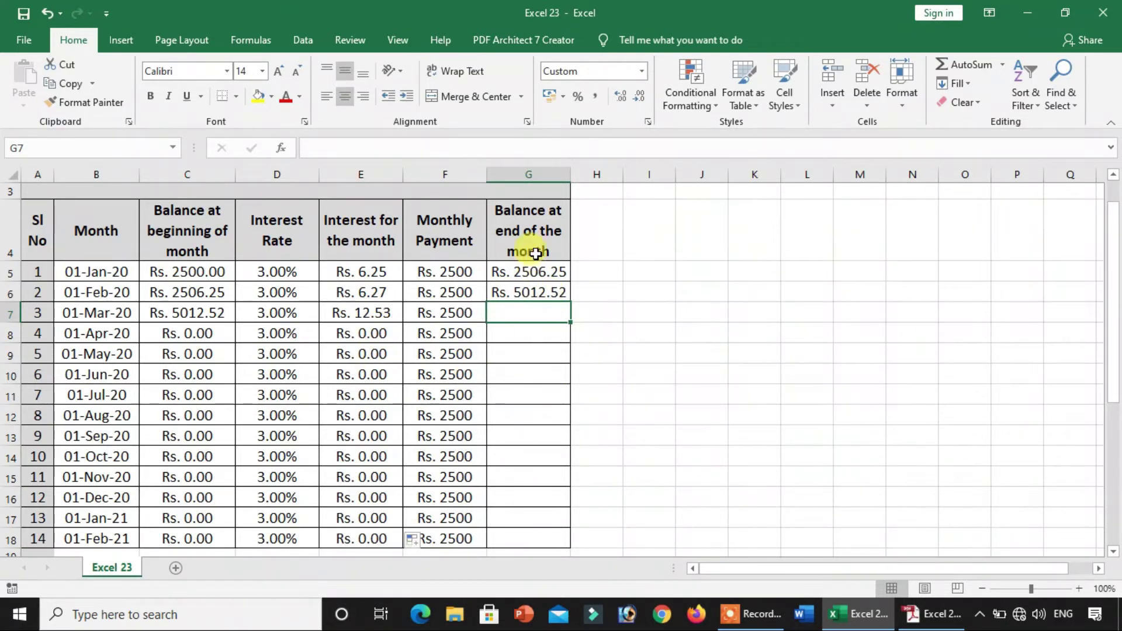
left_click_drag(1116, 326, 1117, 485)
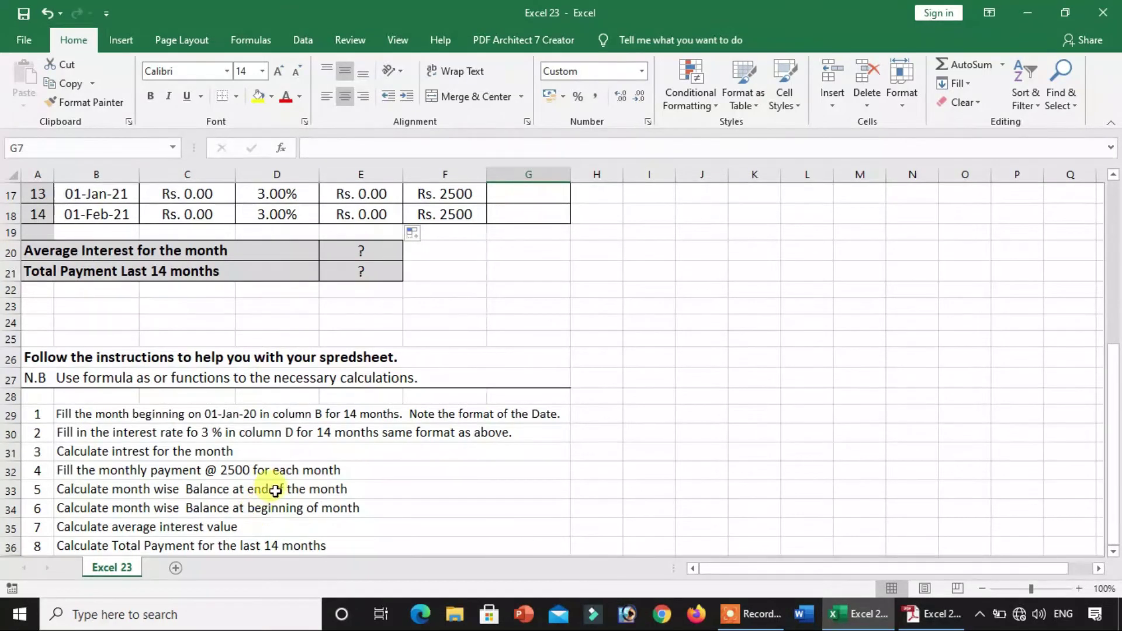
left_click_drag(1114, 420, 1096, 289)
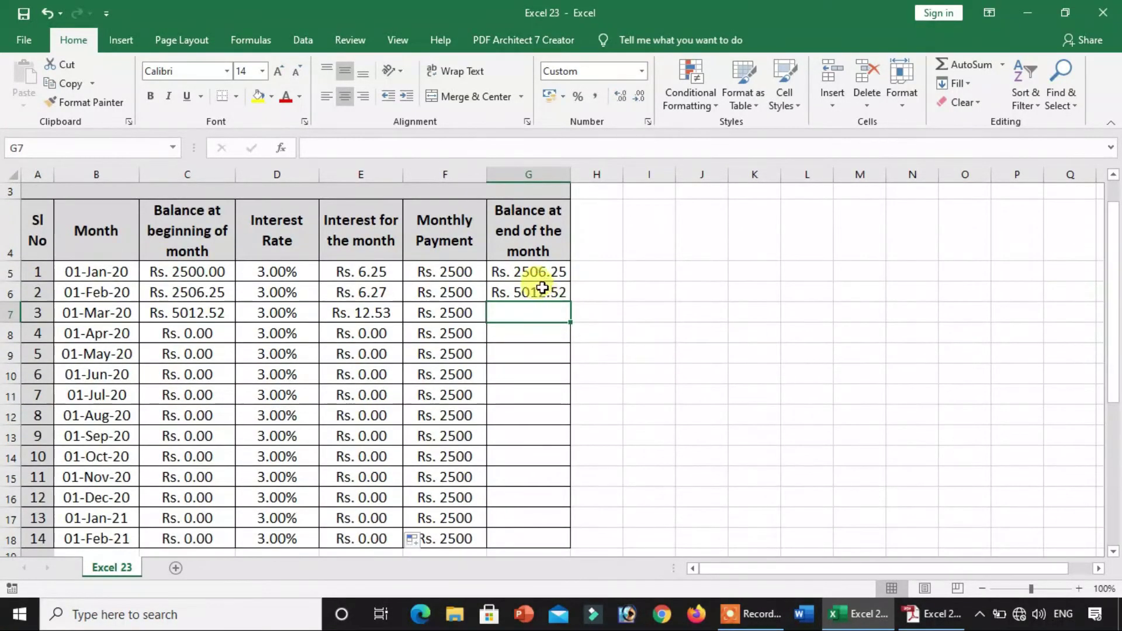
left_click(533, 271)
left_click_drag(390, 276, 418, 276)
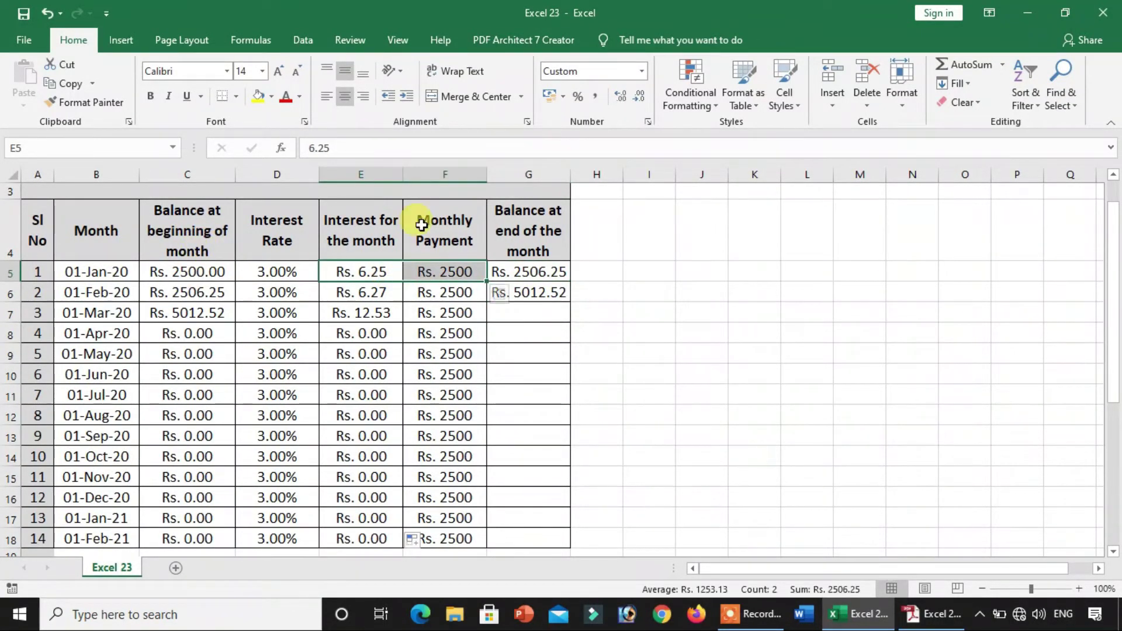
left_click(538, 271)
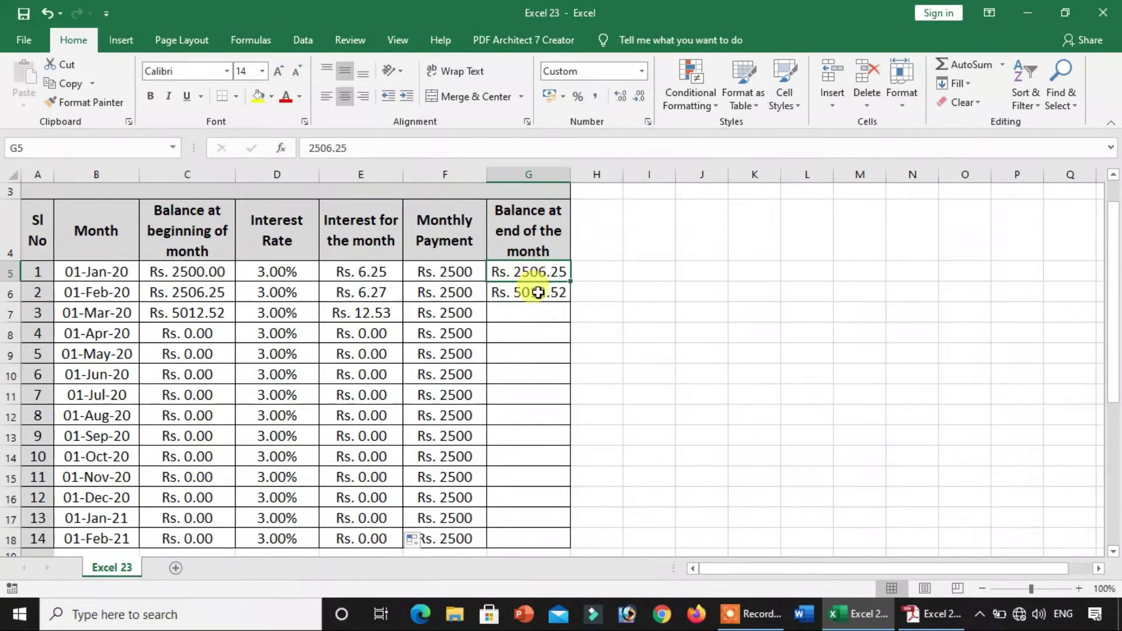
left_click(538, 292)
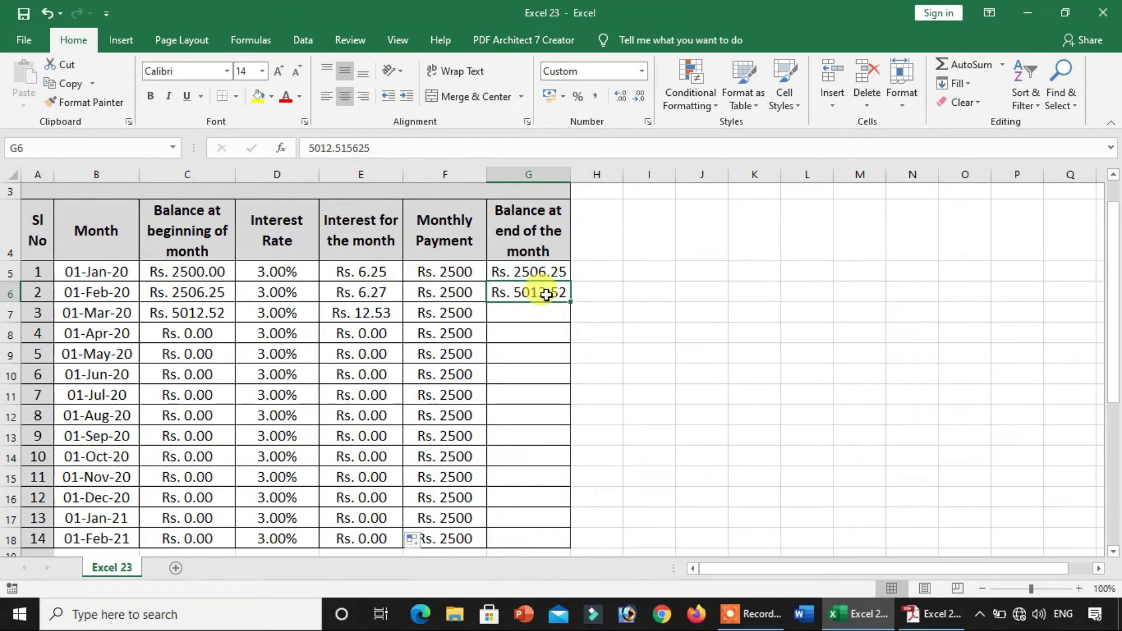
left_click(545, 276)
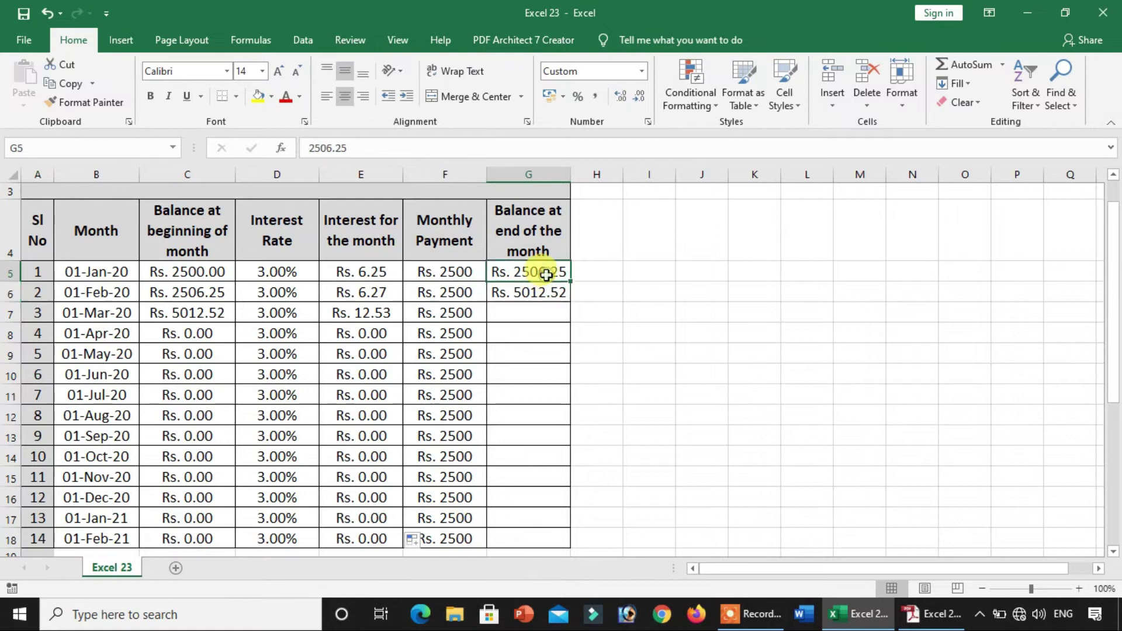
- Calculate March's end balance in G7 with =G6+E7+F7, and fill the formula down to G18
left_click(534, 309)
type("=")
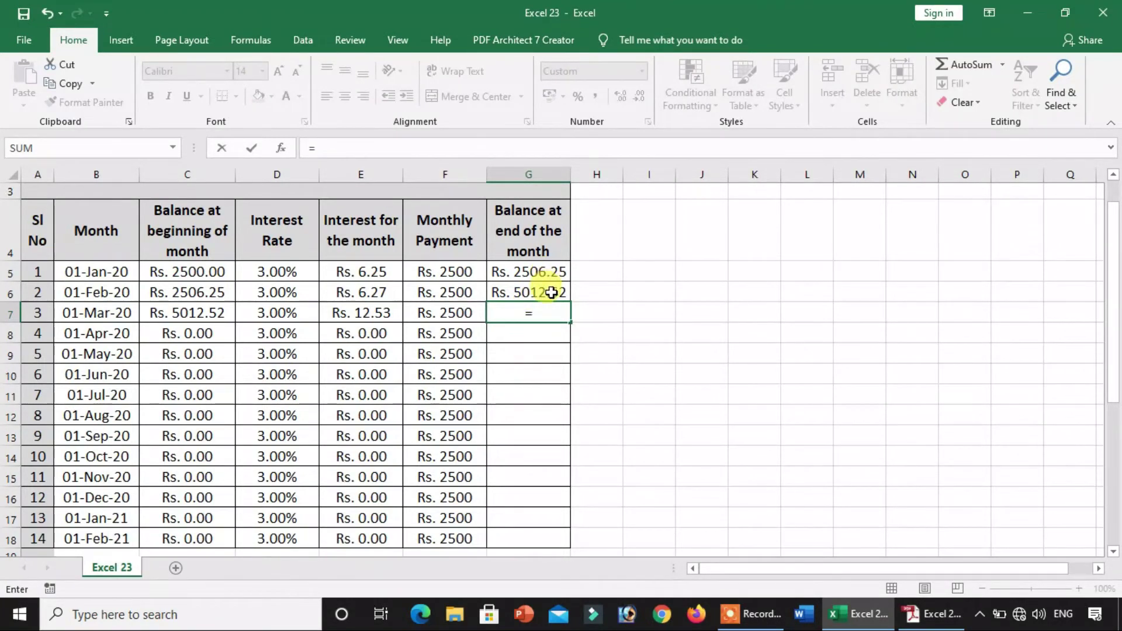
left_click(551, 292)
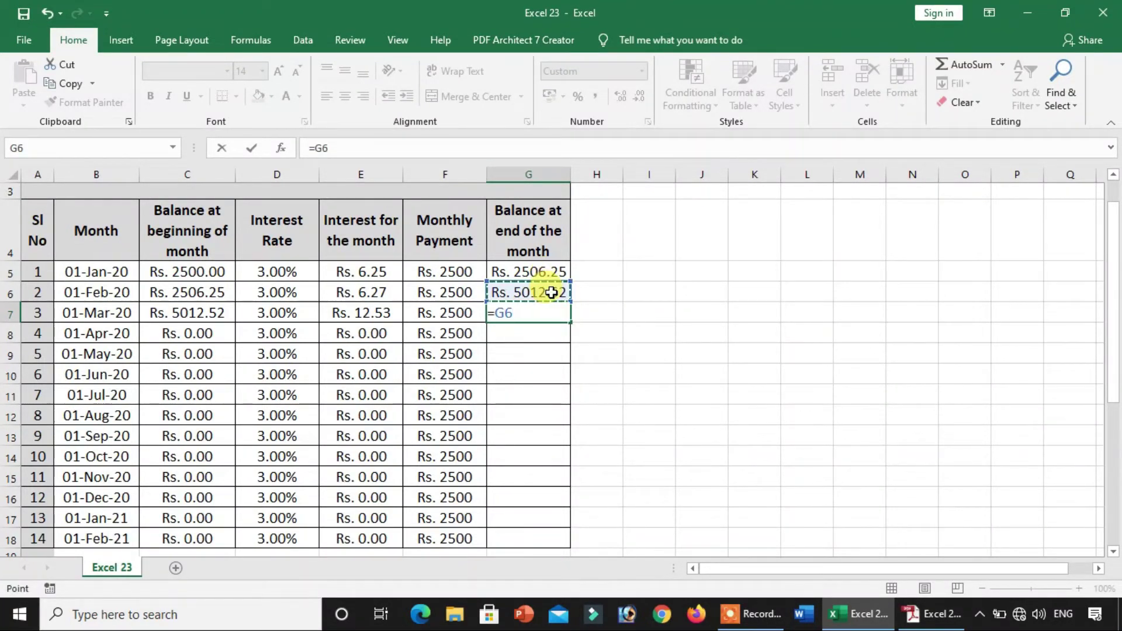
left_click(389, 316)
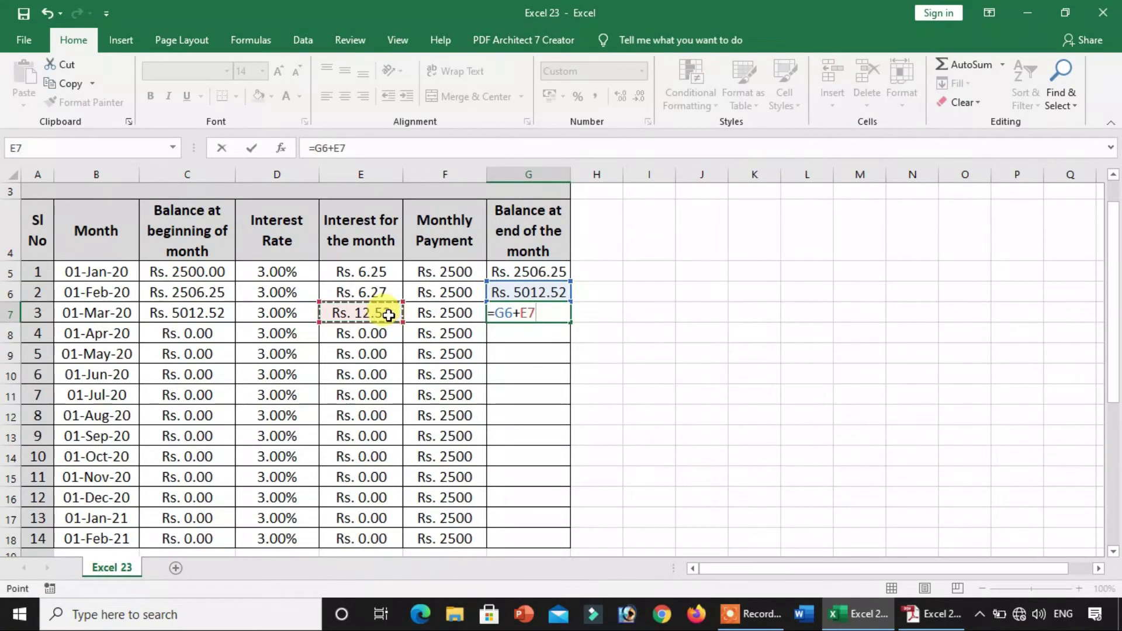
type("+")
left_click(434, 319)
key("Return")
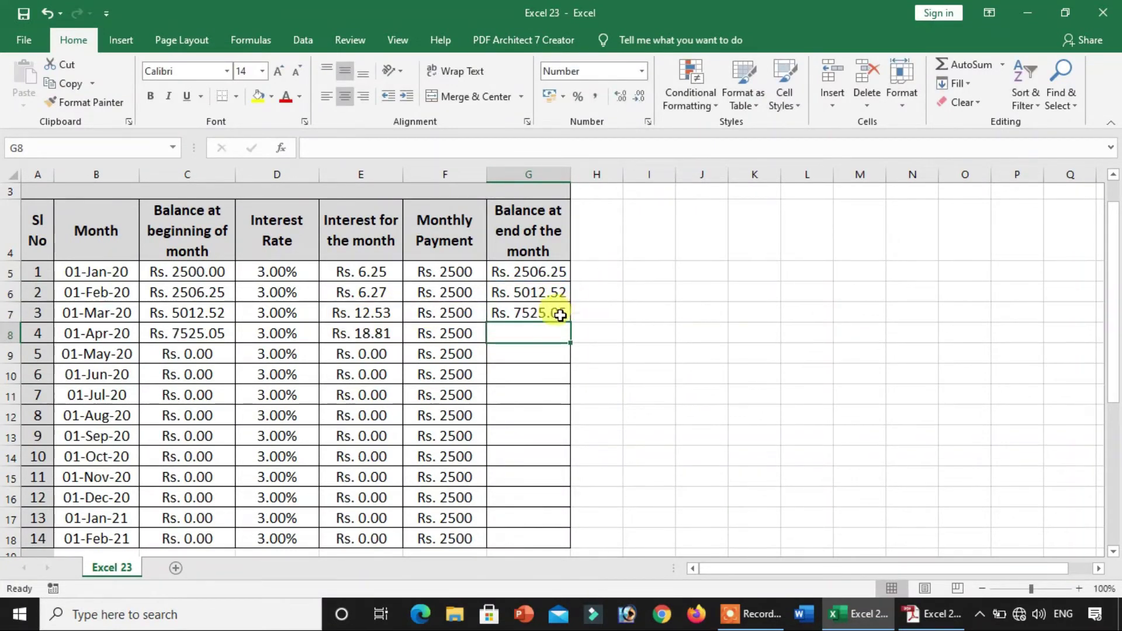
left_click(557, 312)
double_click(569, 322)
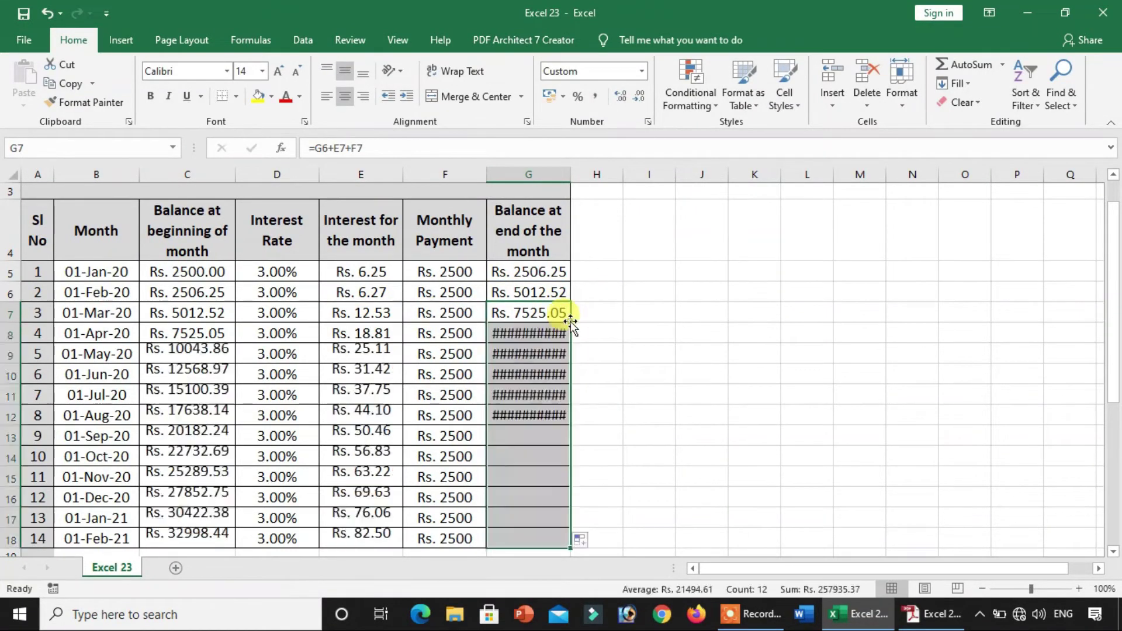
- Widen column G to fit the end balances, and check the copied formulas in G15, G8 and G9
left_click_drag(568, 169, 574, 169)
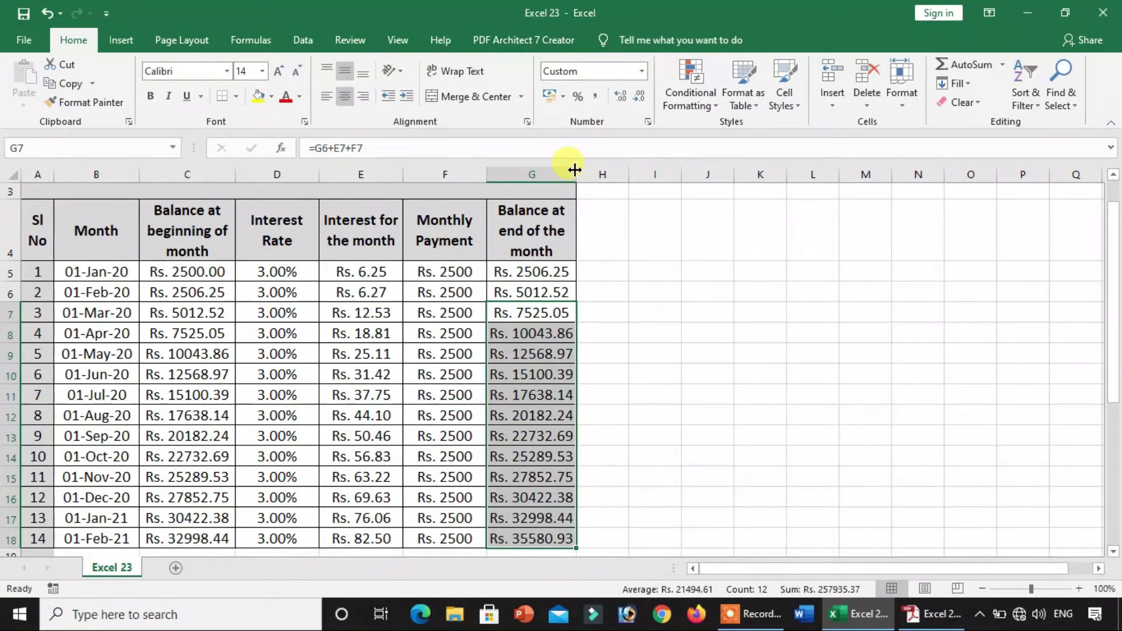
left_click(531, 476)
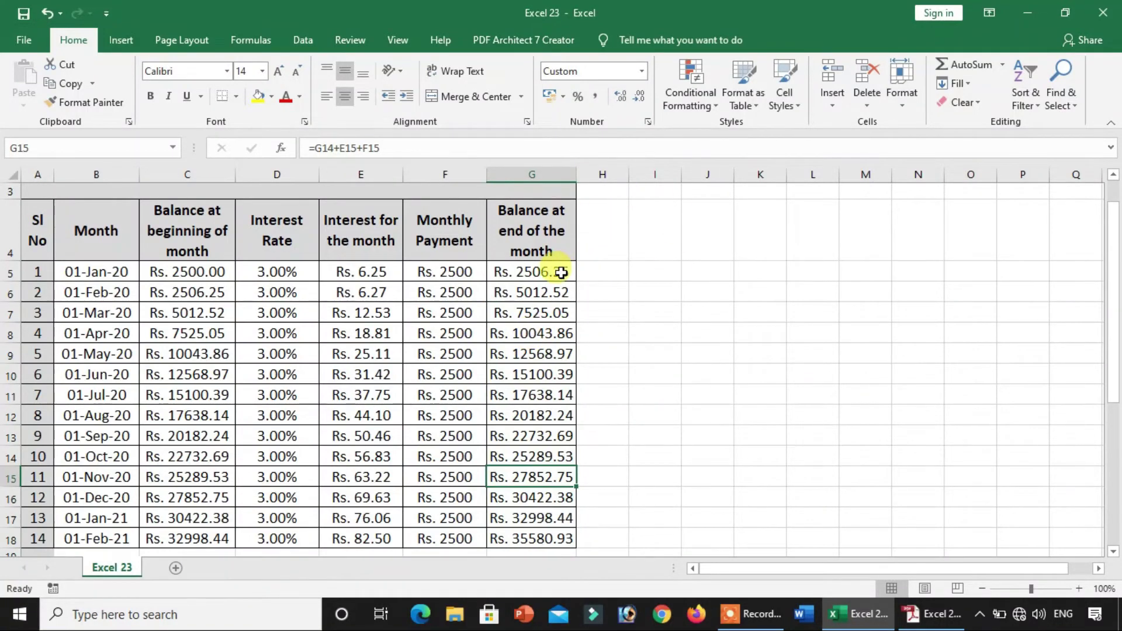
left_click(546, 332)
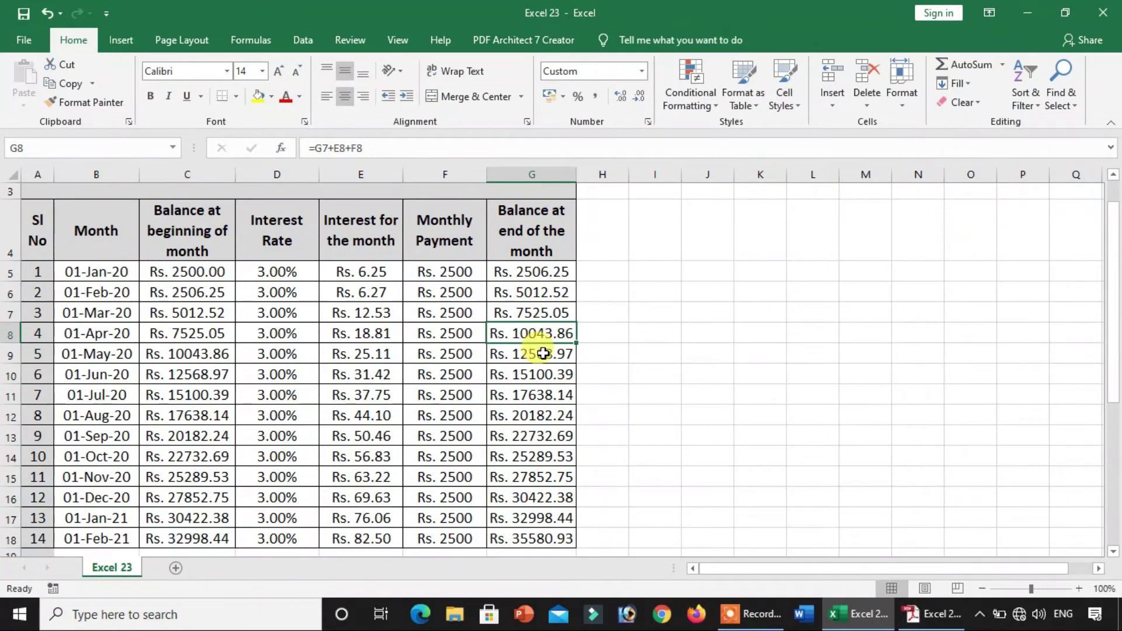
left_click(544, 354)
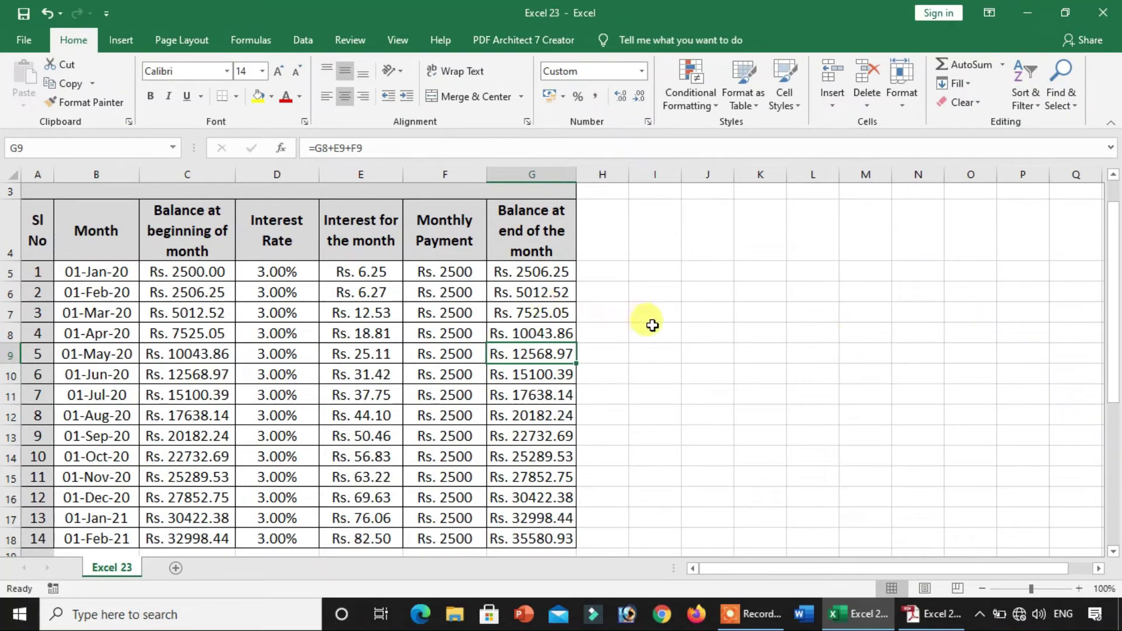
- Calculate the average monthly interest in E20 with =AVERAGE(E5:E18)
left_click_drag(1108, 303, 1116, 455)
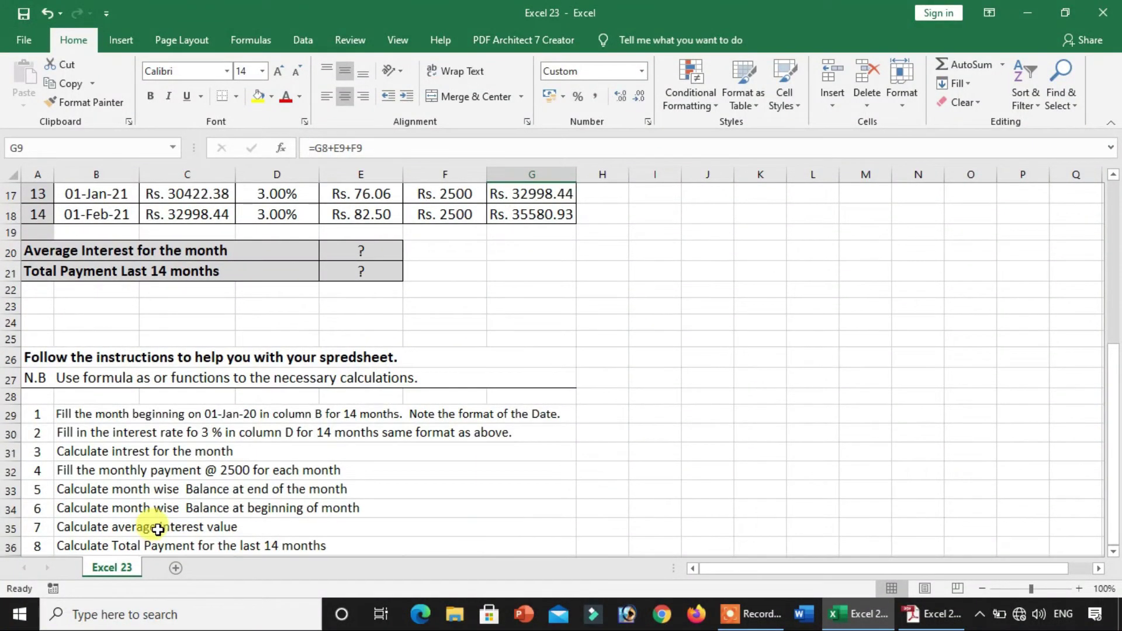
left_click(363, 247)
left_click(362, 271)
left_click_drag(1110, 382, 1104, 238)
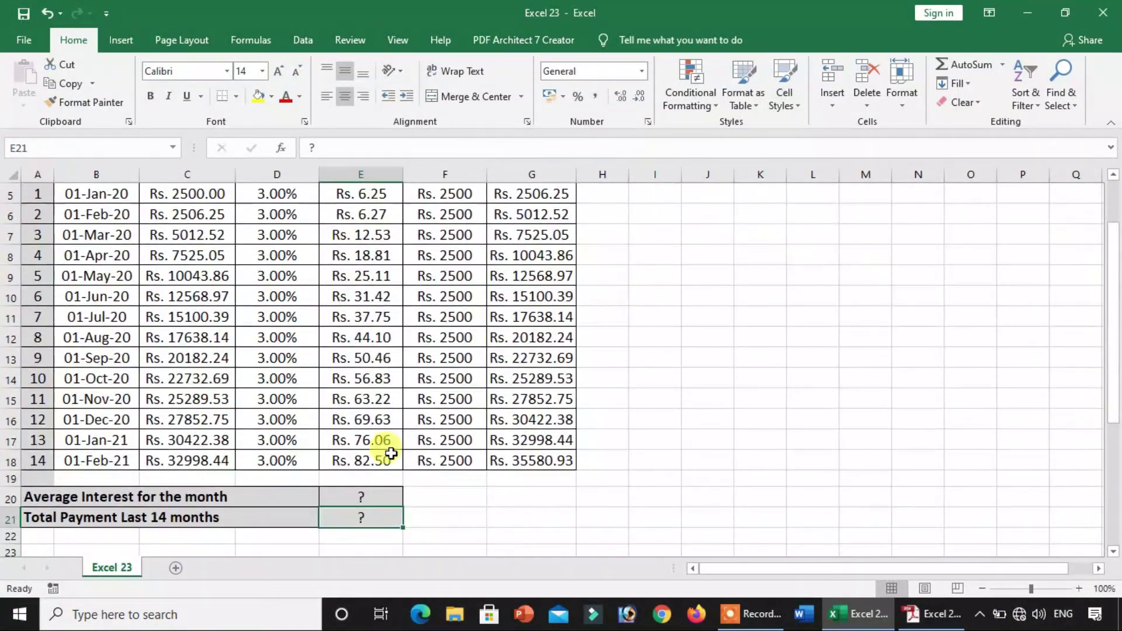
left_click(366, 497)
type("=")
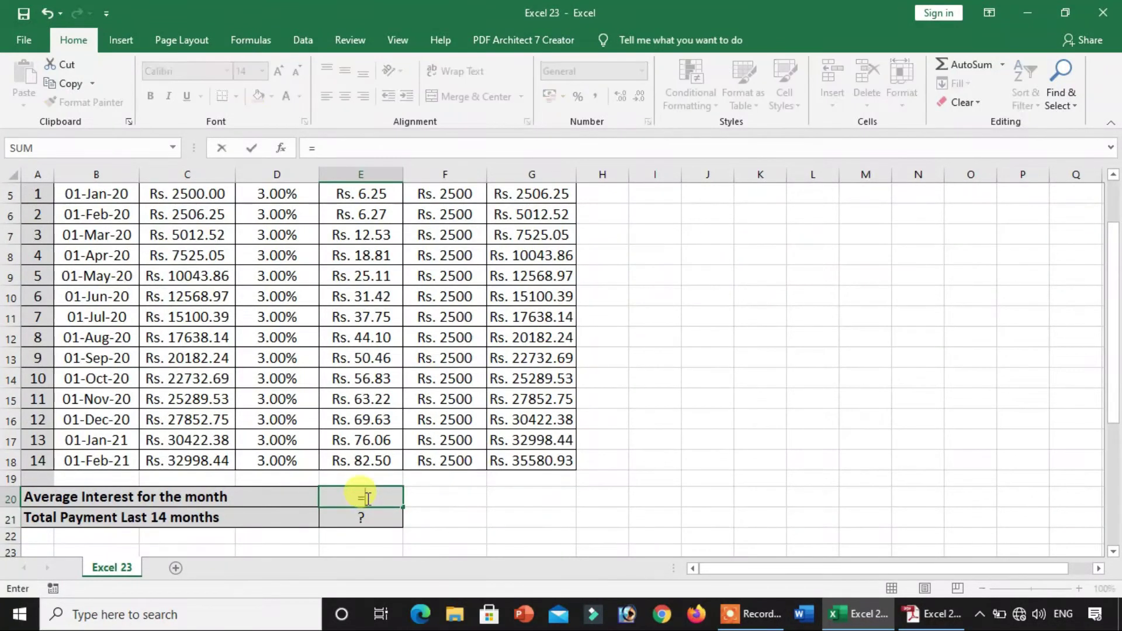
type("av")
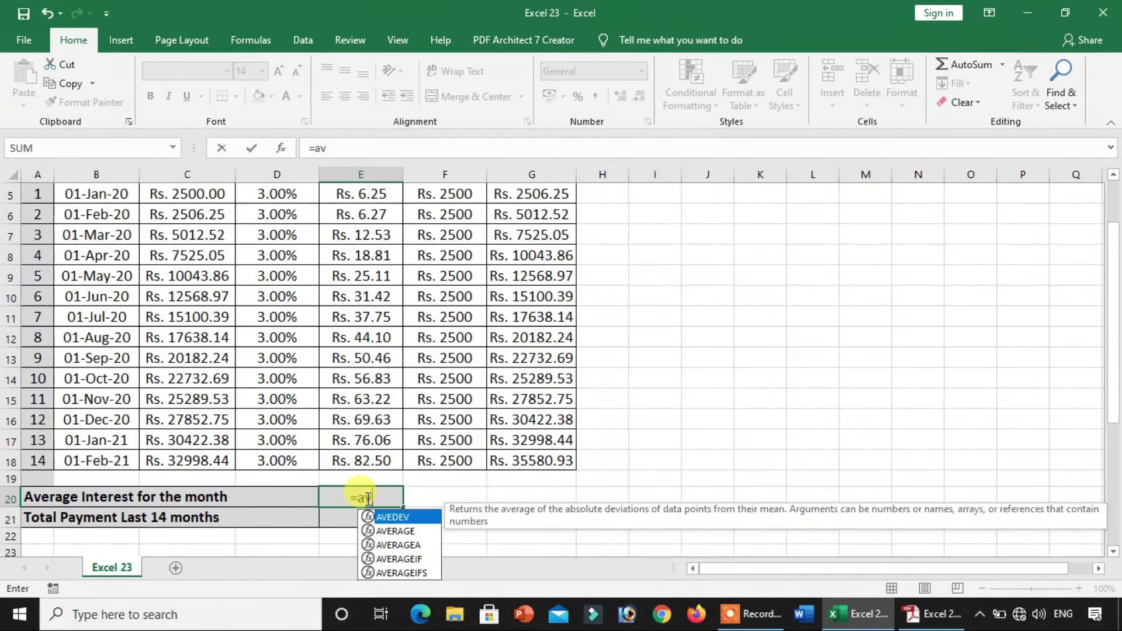
type("era")
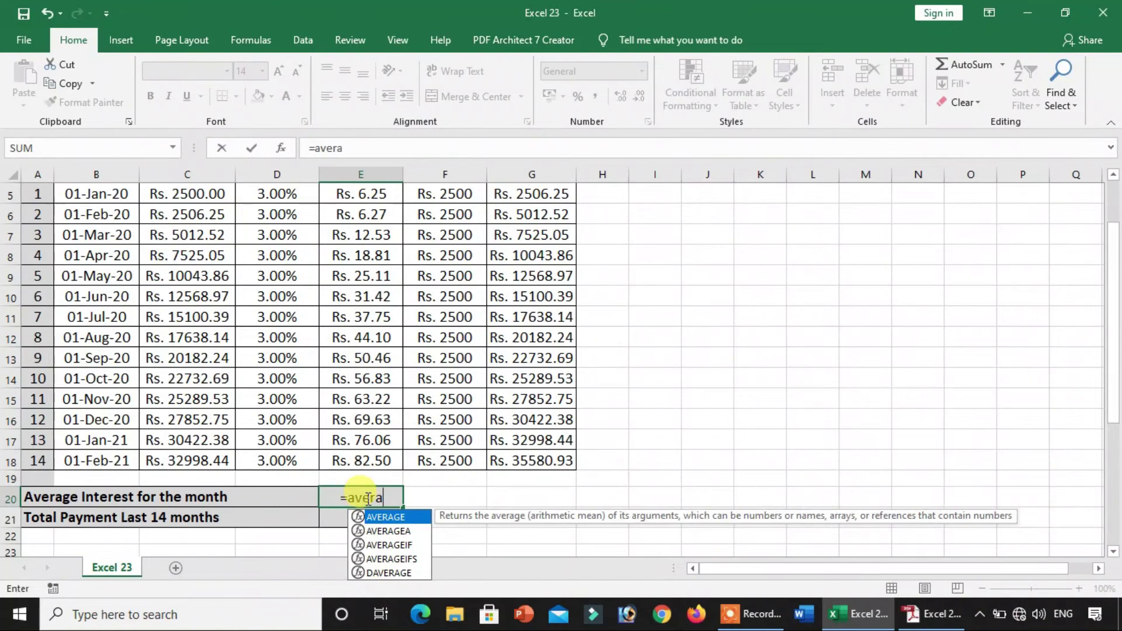
key("Tab")
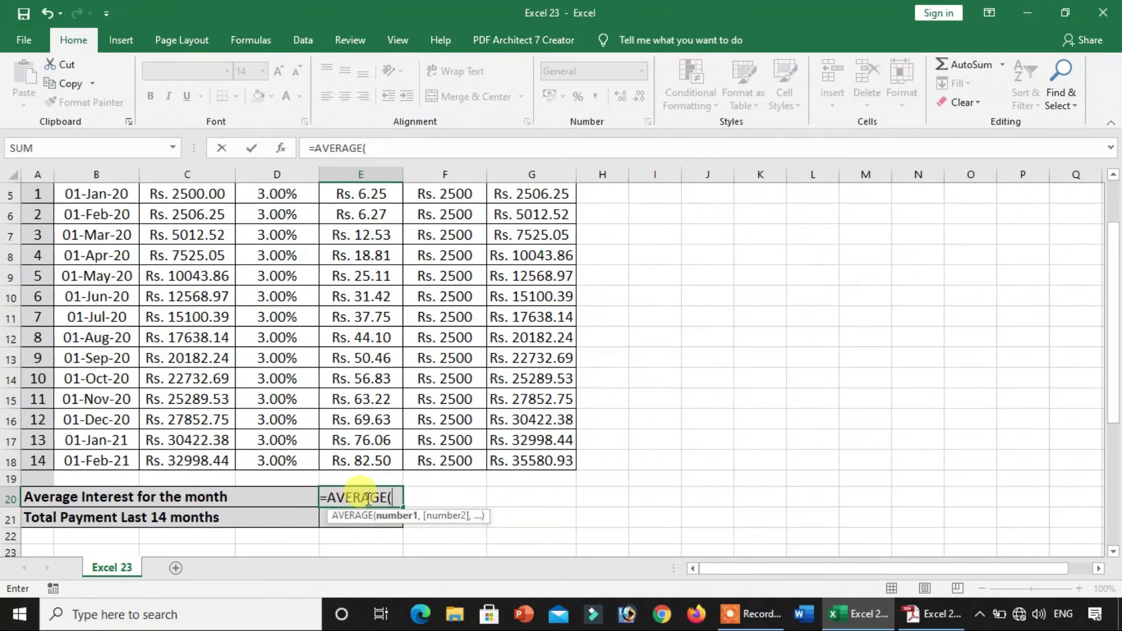
left_click_drag(1110, 301, 1103, 263)
left_click_drag(1104, 273, 387, 522)
key("Return")
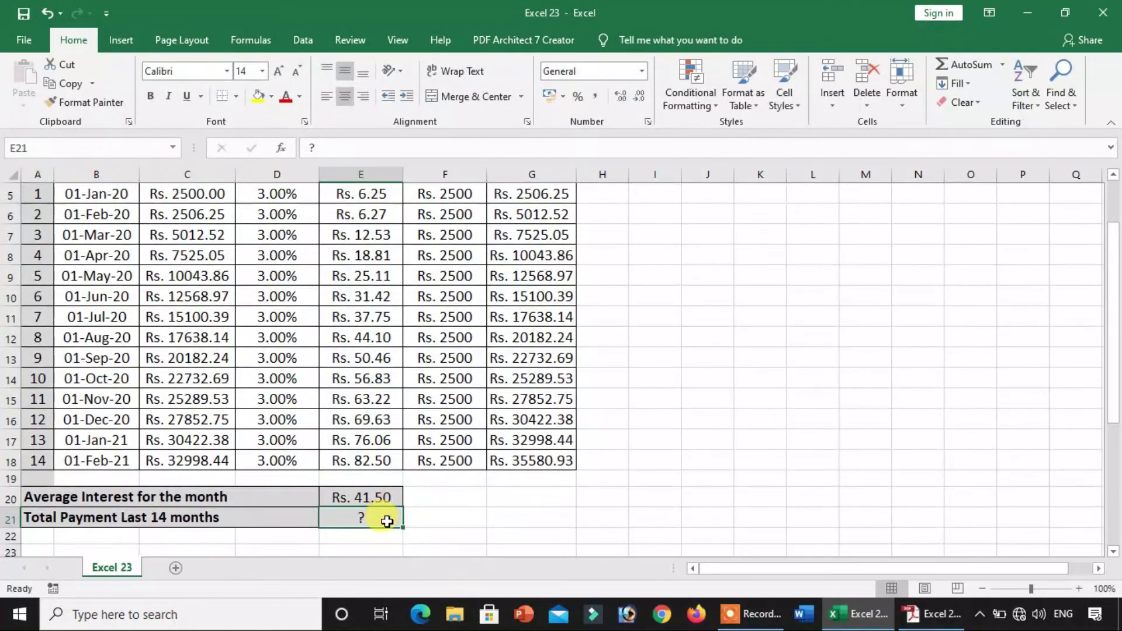
- Check the average formula in E20 against the interest column and the instructions below the table
left_click(388, 503)
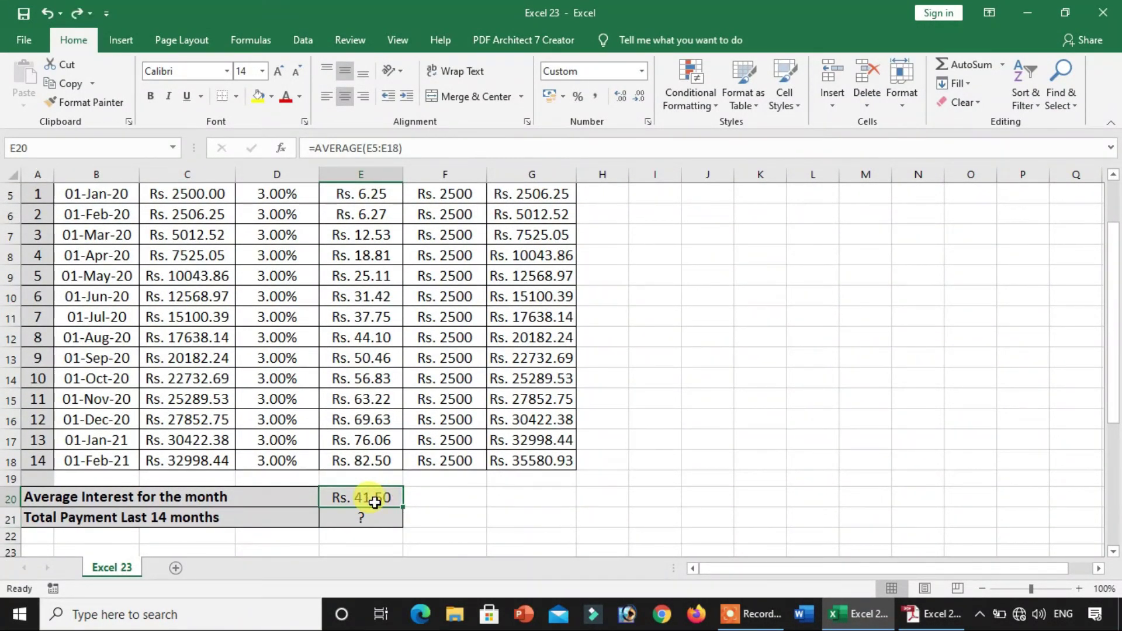
left_click_drag(1112, 275, 1112, 227)
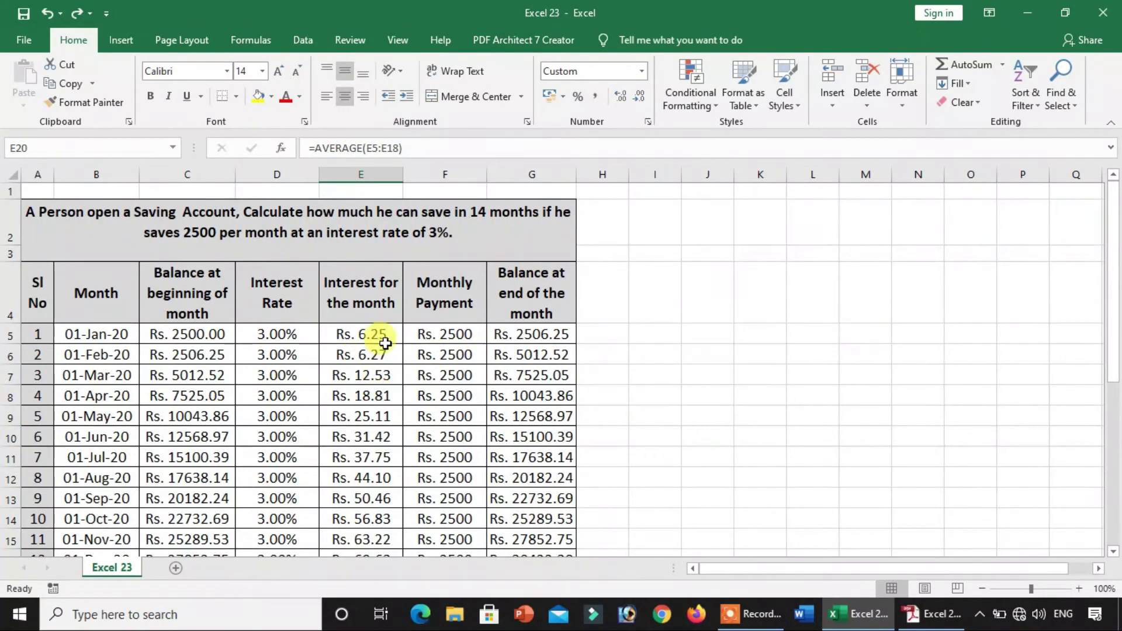
left_click_drag(1112, 304, 1117, 450)
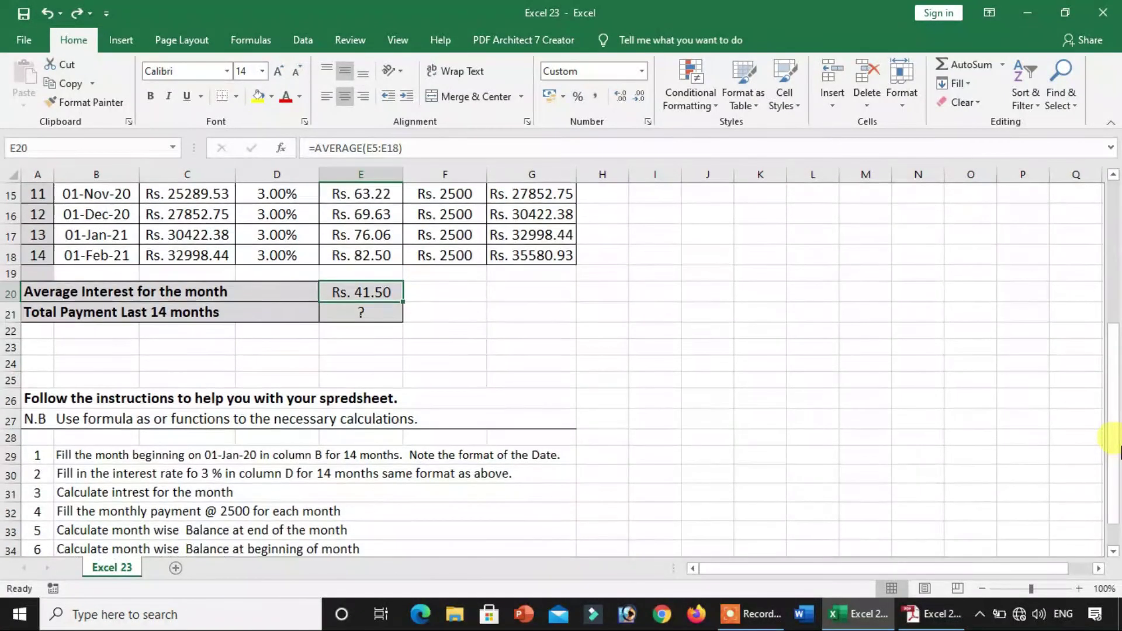
left_click(364, 316)
type("=")
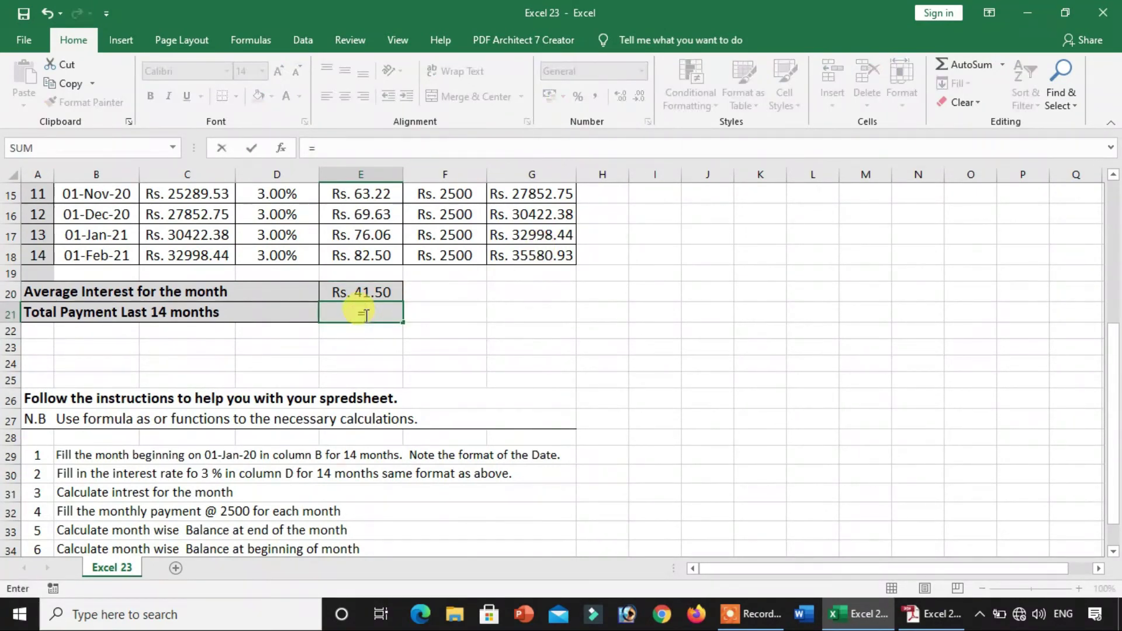
left_click_drag(1113, 430, 549, 459)
key("Return")
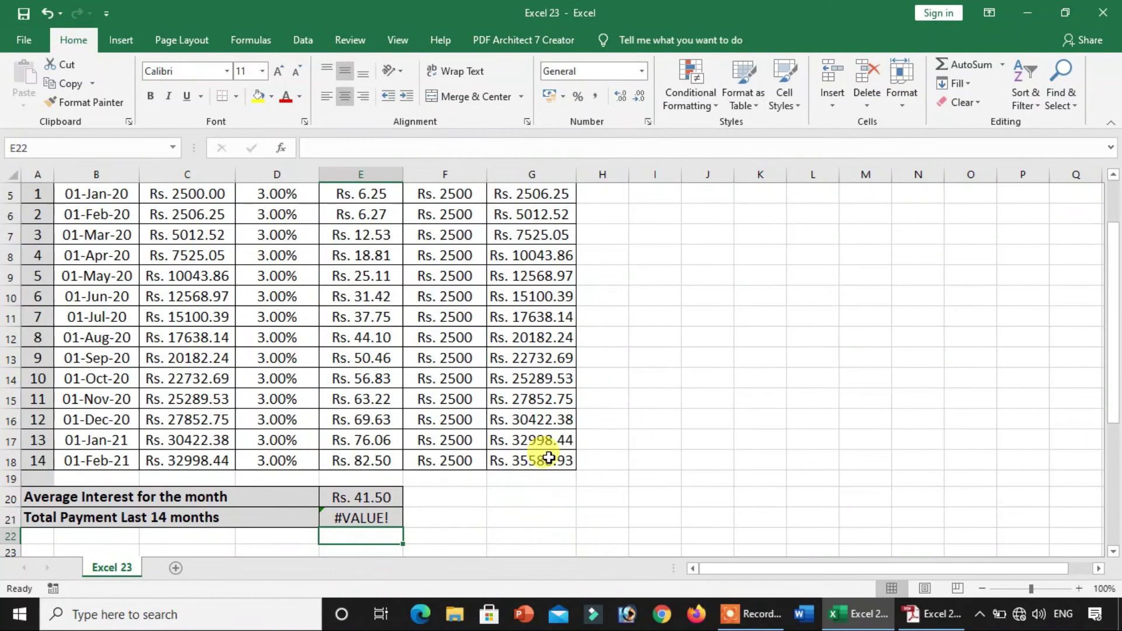
- Calculate the total payment for the 14 months in E21 with =SUM(G5:G18), and widen column E to fit the result
left_click(362, 522)
type("=sum")
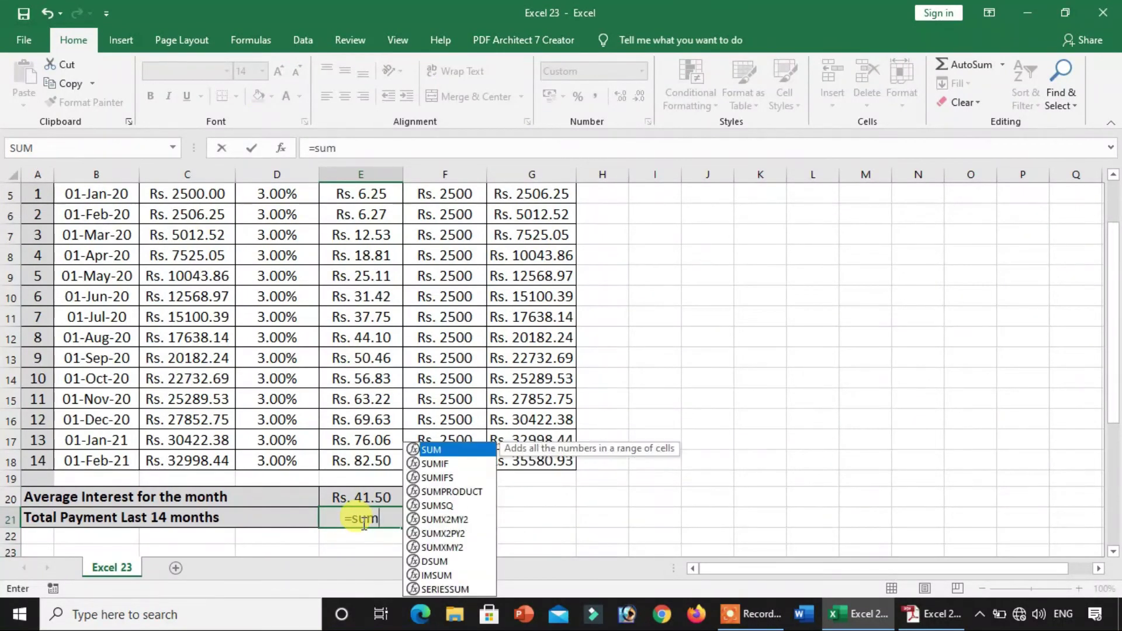
key("Tab")
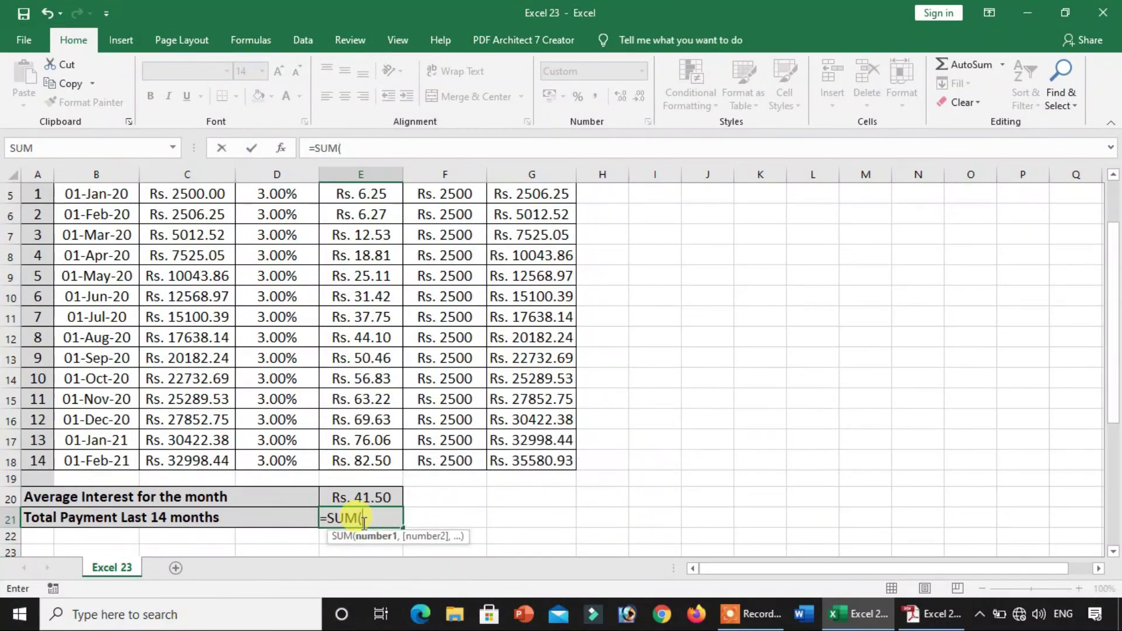
mouse_move(1112, 353)
left_mouse_down()
mouse_move(1102, 305)
mouse_move(1094, 347)
left_mouse_up()
left_click_drag(556, 254, 554, 521)
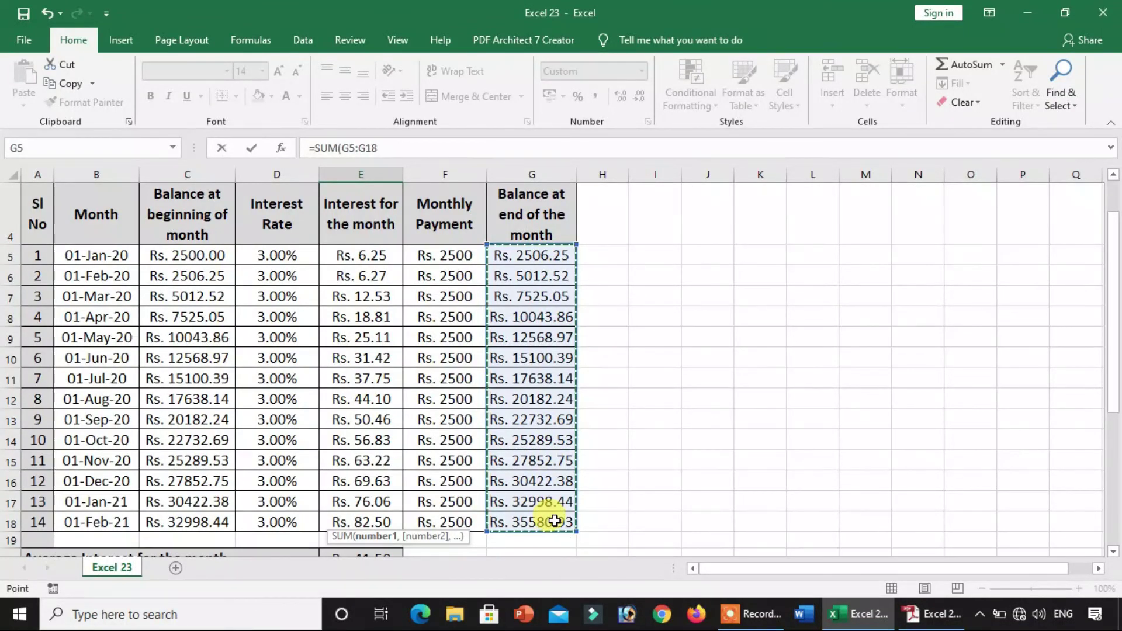
key("Return")
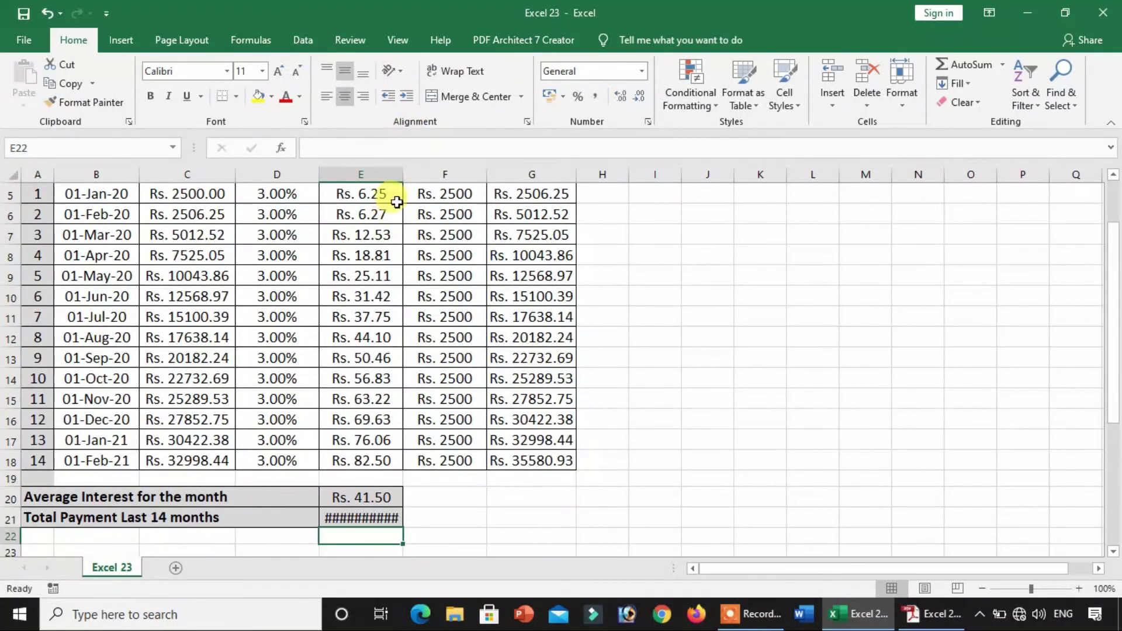
left_click_drag(403, 175, 423, 180)
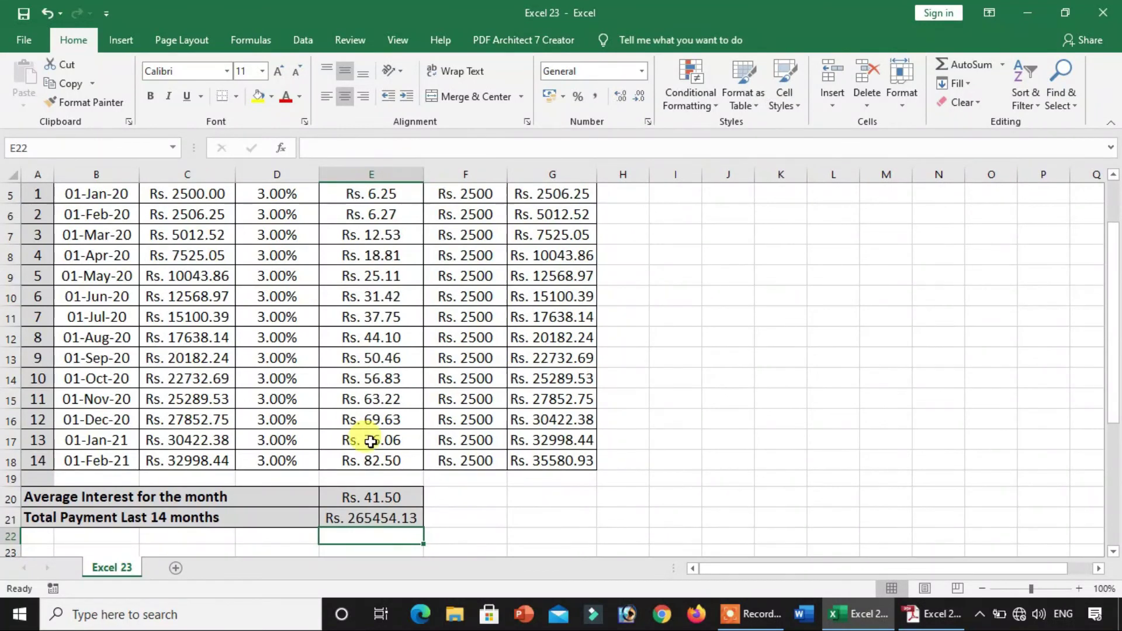
- Review the total payment formula in E21 and the first interest rate entry in D5
left_click(403, 518)
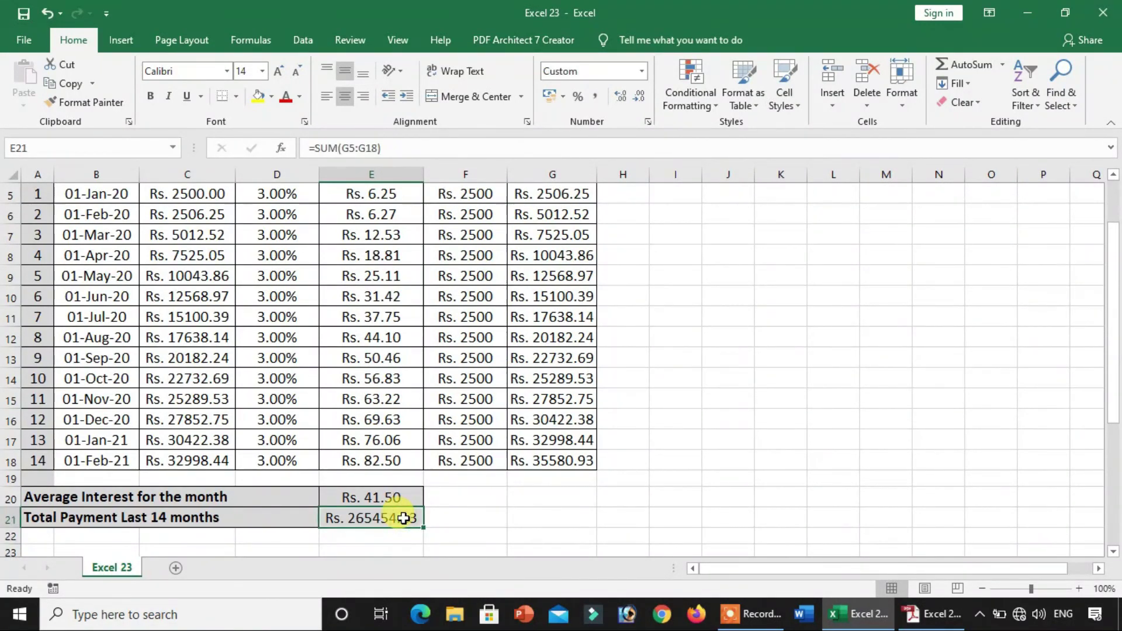
mouse_move(1112, 383)
left_mouse_down()
mouse_move(1113, 345)
mouse_move(1117, 365)
left_mouse_up()
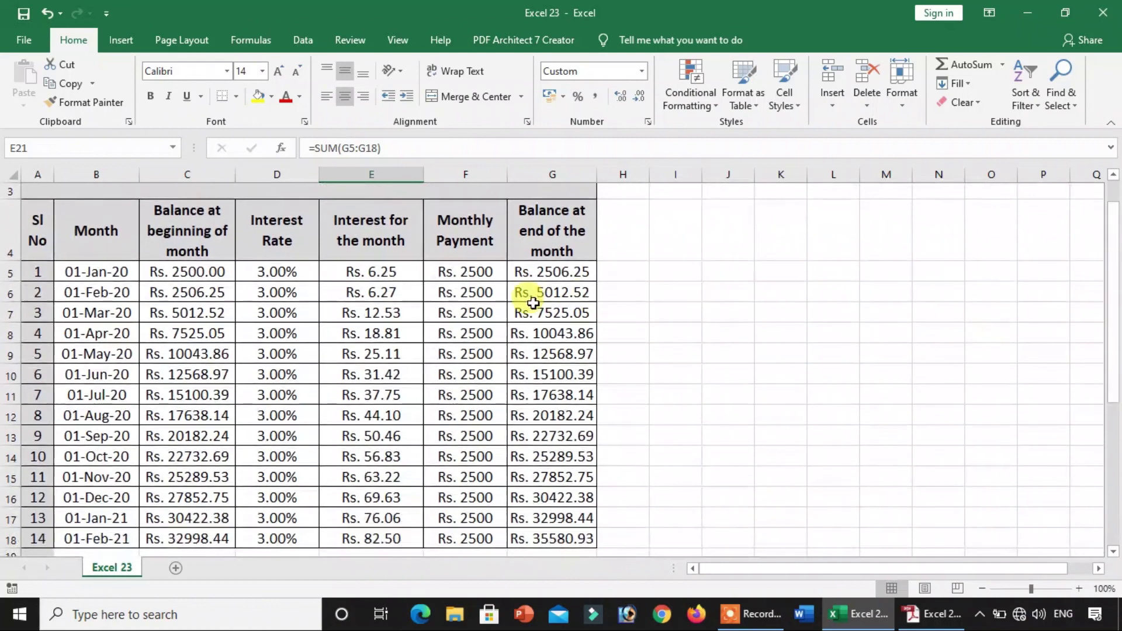
left_click(270, 271)
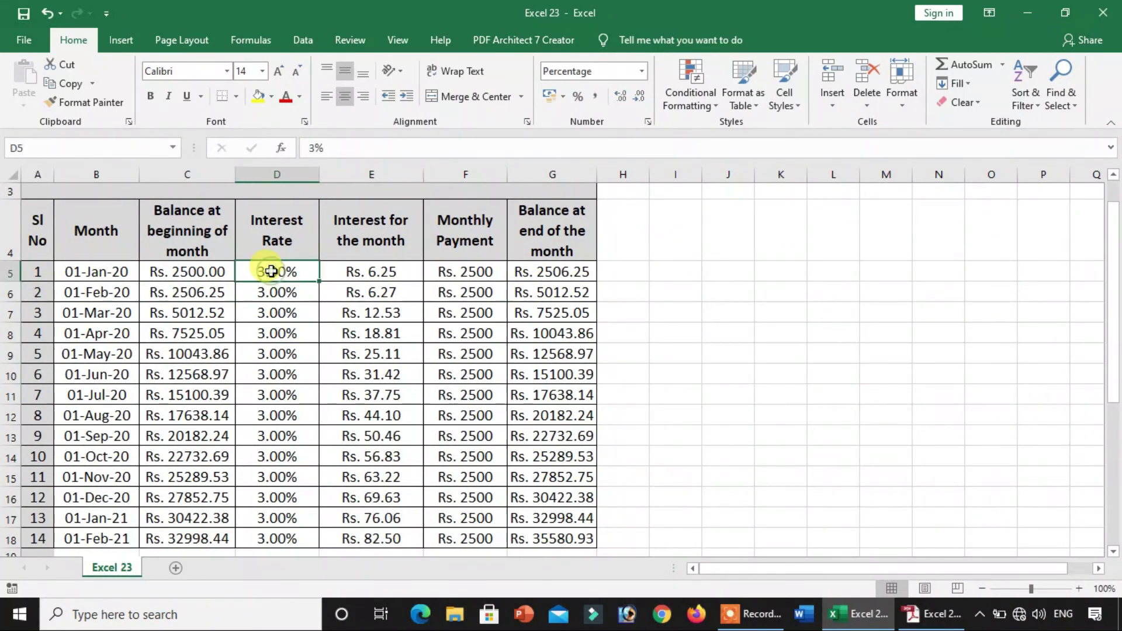